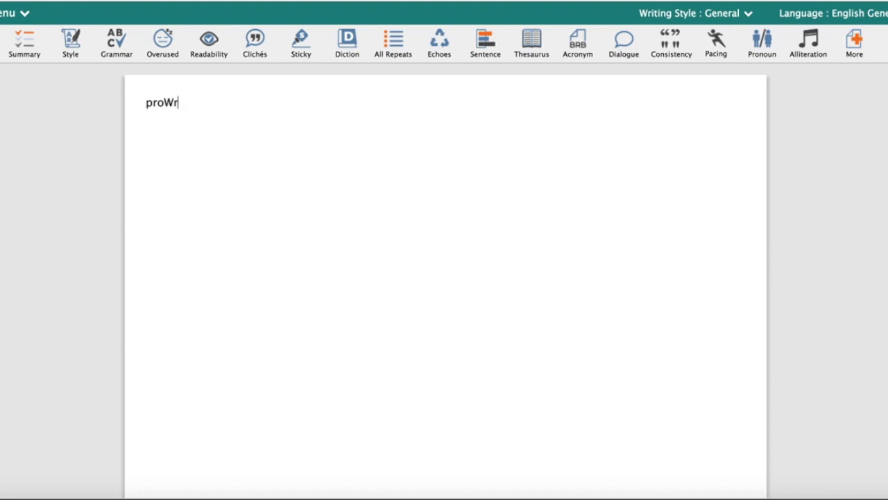
Enter ProWritingAid.com as the document's text, with a capital P, and highlight it
text(Aid)
key(BackSpace)
text(id.com)
click(149, 106)
key(BackSpace)
text(P)
drag(247, 105, 145, 105)
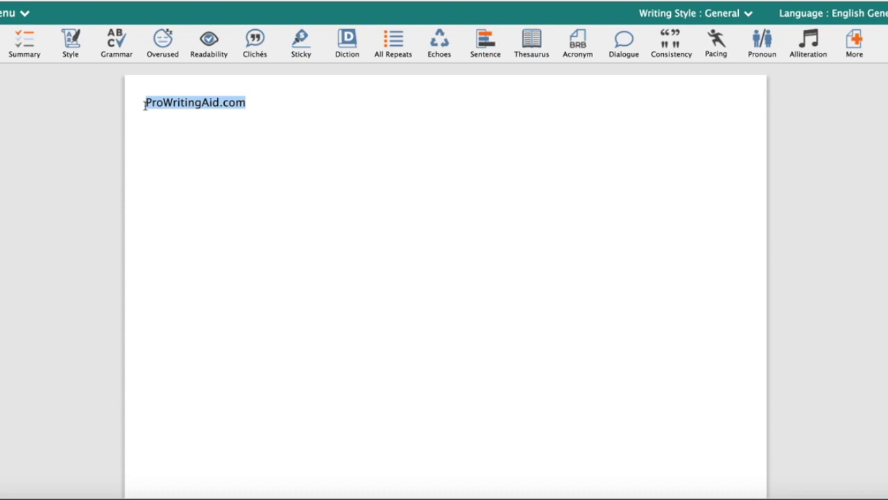
click(179, 114)
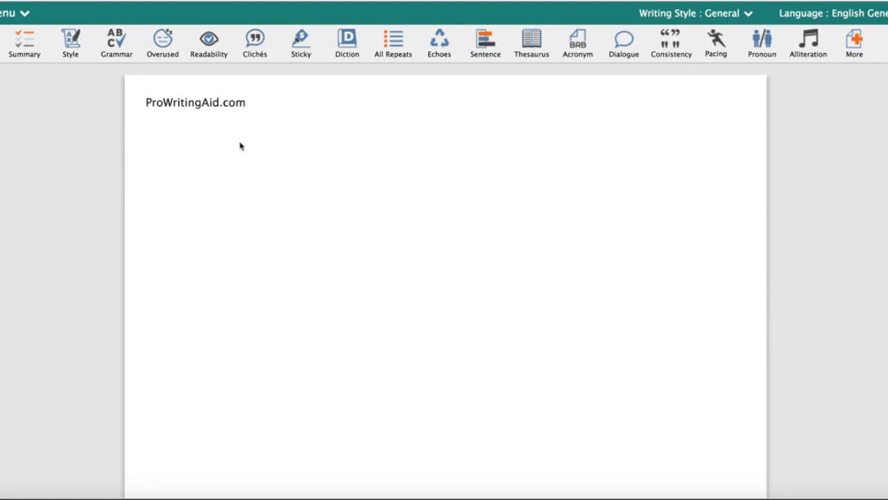
Replace the document's entire text with the copied speech on the role of local TV in the life of a megacity
key(super+a)
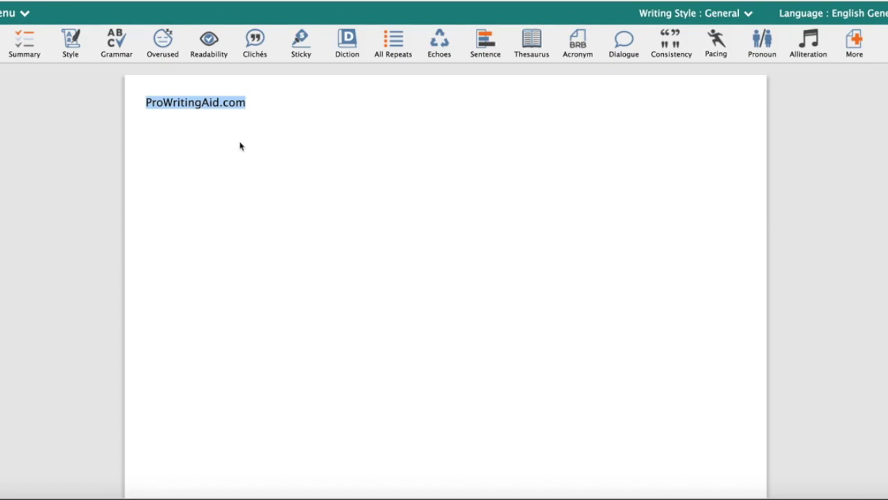
key(BackSpace)
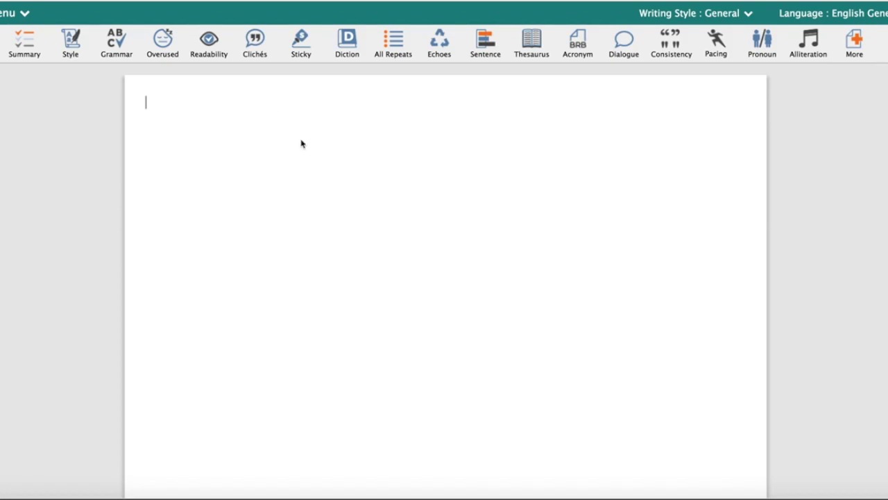
key(super+v)
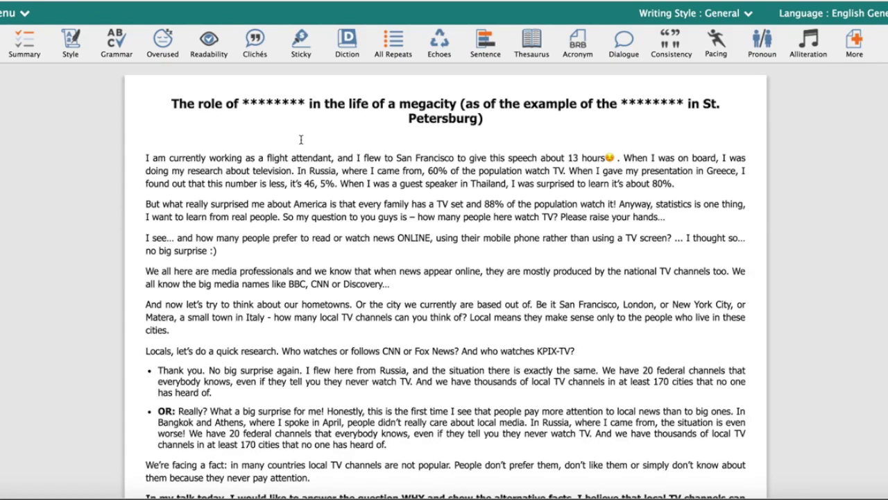
Look through the pasted speech from its title to the local TV examples
scroll(301, 140, down, 5)
scroll(302, 139, down, 15)
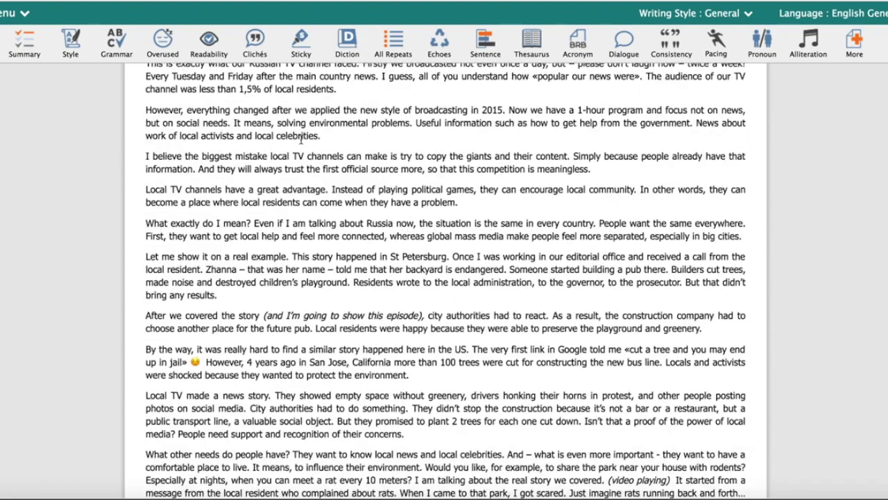
scroll(301, 139, up, 20)
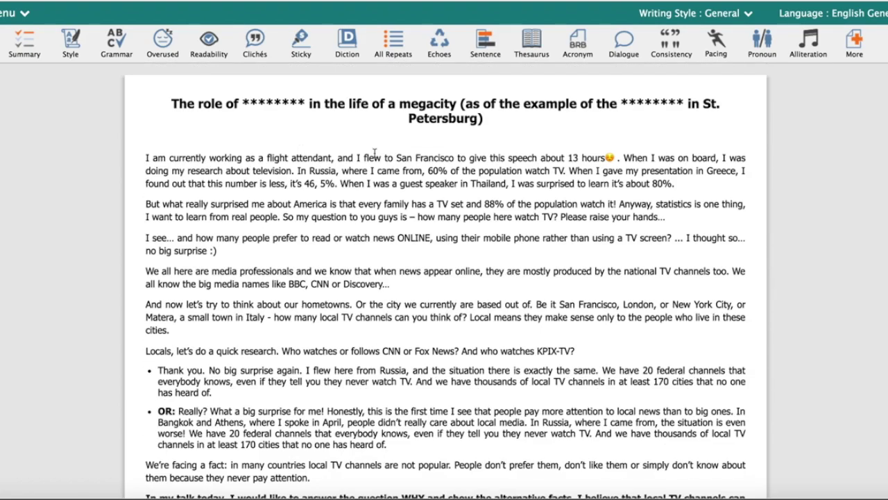
scroll(385, 243, down, 20)
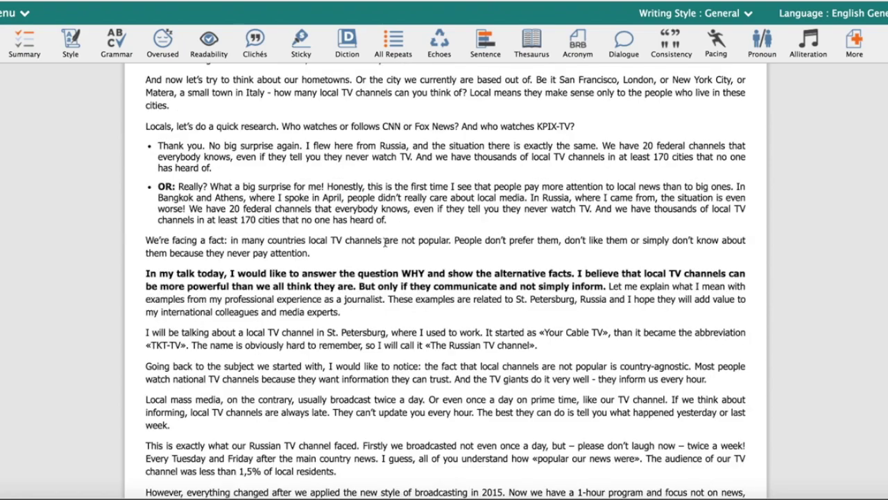
scroll(385, 243, up, 20)
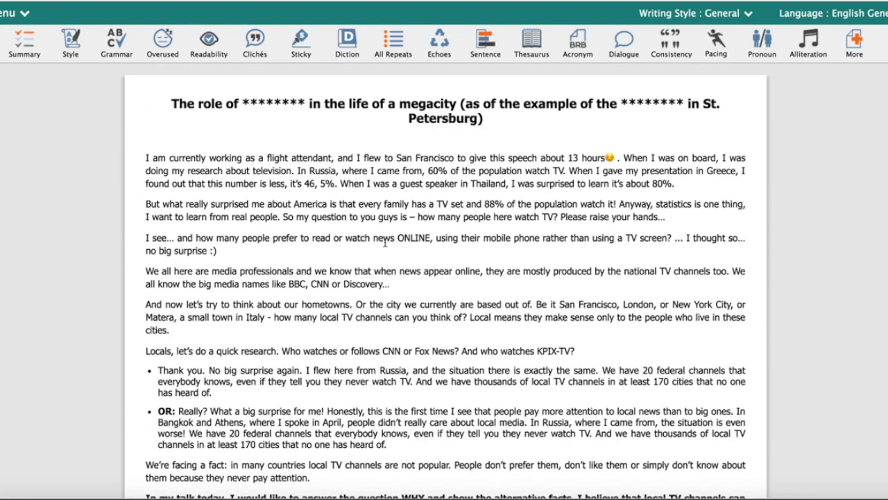
scroll(410, 286, down, 2)
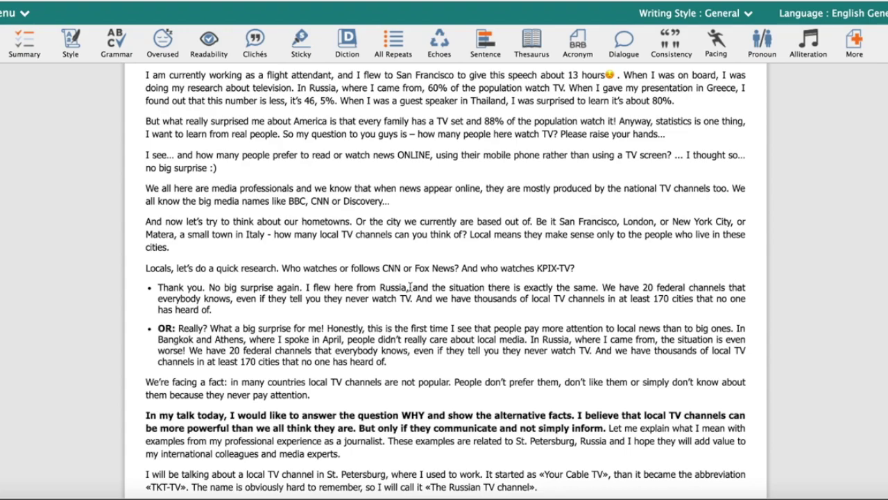
scroll(410, 287, down, 9)
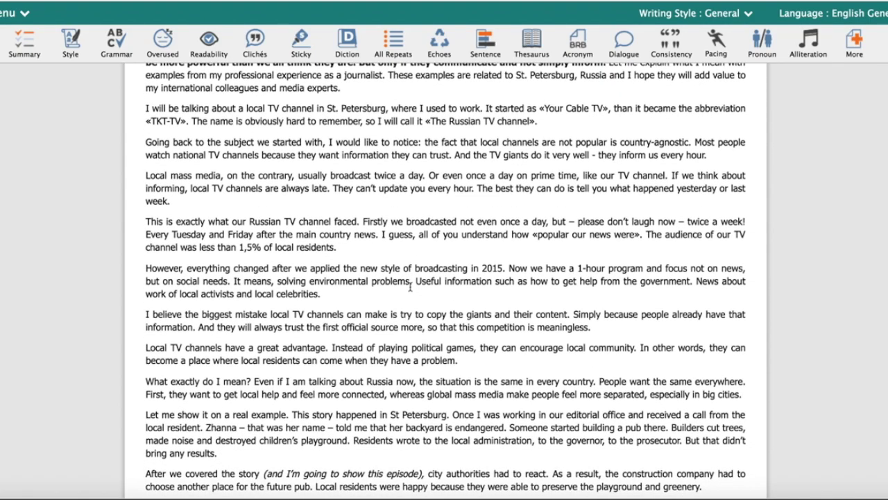
scroll(410, 286, up, 11)
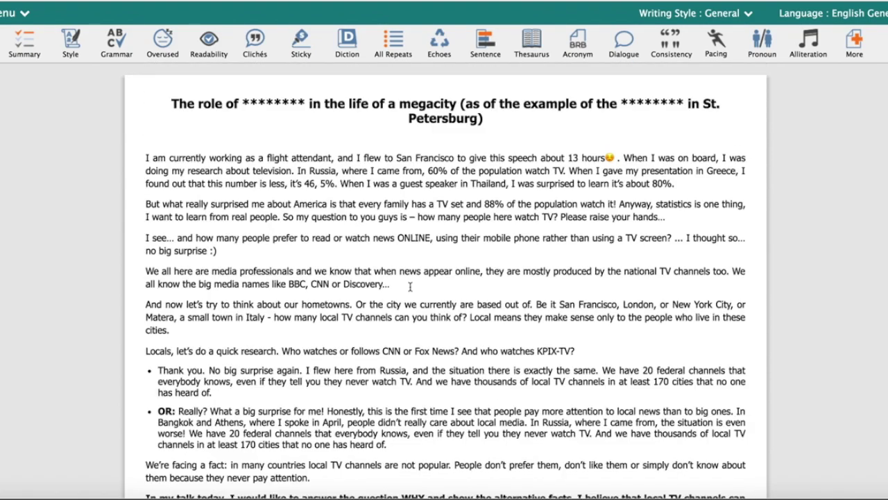
scroll(410, 286, down, 4)
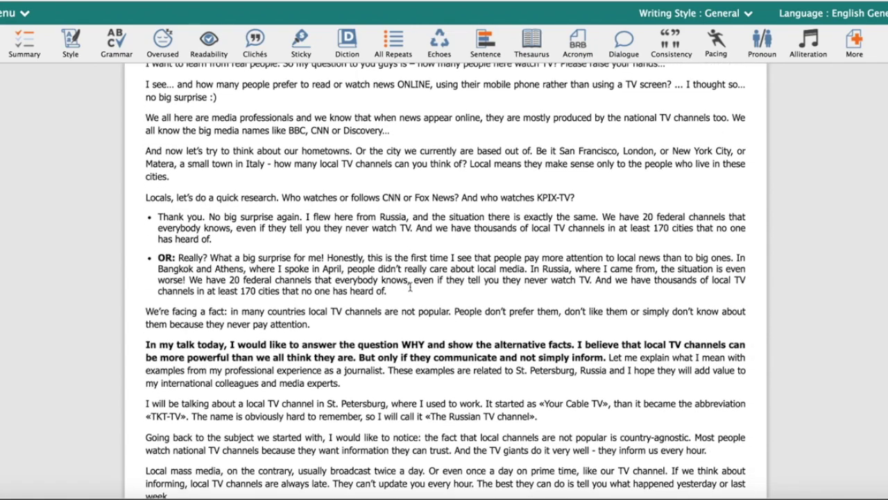
Run the Summary report and examine its document scores, key actions, document statistics and vocabulary figures
click(26, 59)
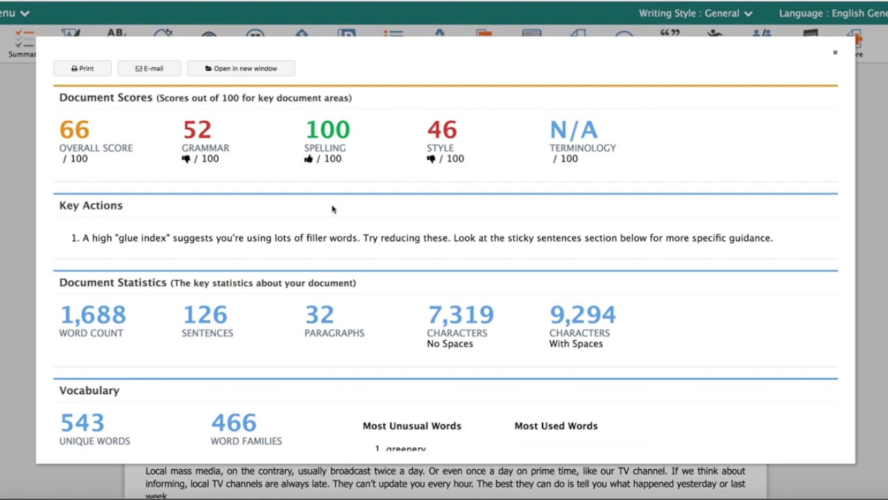
scroll(330, 206, down, 2)
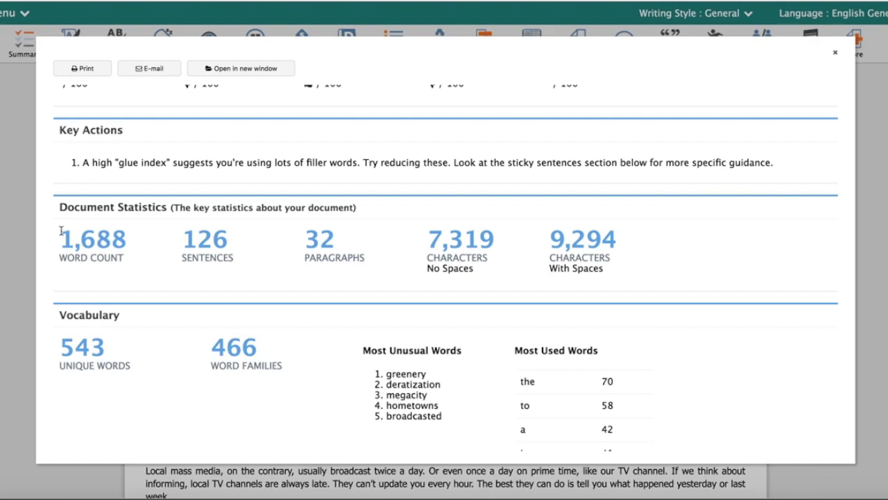
drag(179, 239, 246, 242)
scroll(132, 298, down, 5)
drag(106, 224, 44, 227)
scroll(243, 224, down, 3)
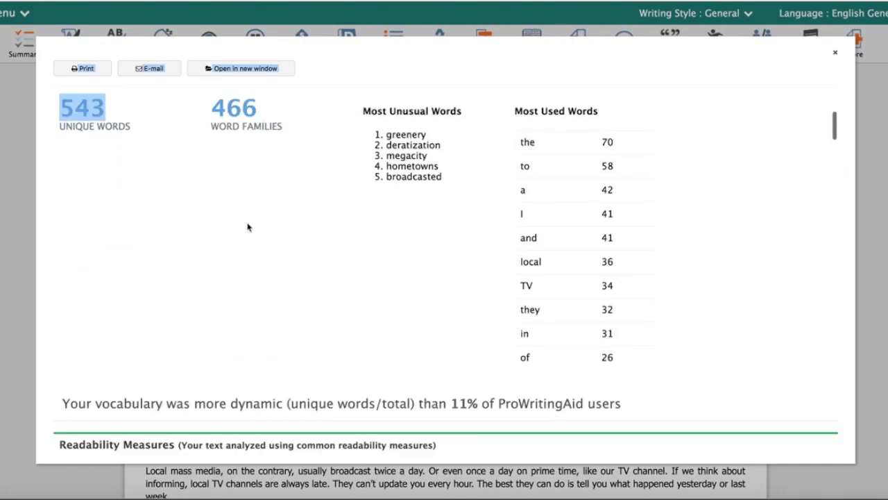
click(248, 225)
scroll(247, 226, up, 2)
Examine the report's Readability Measures, including the Flesch Reading Ease score, its target and the paragraph difficulty breakdown
scroll(247, 226, down, 5)
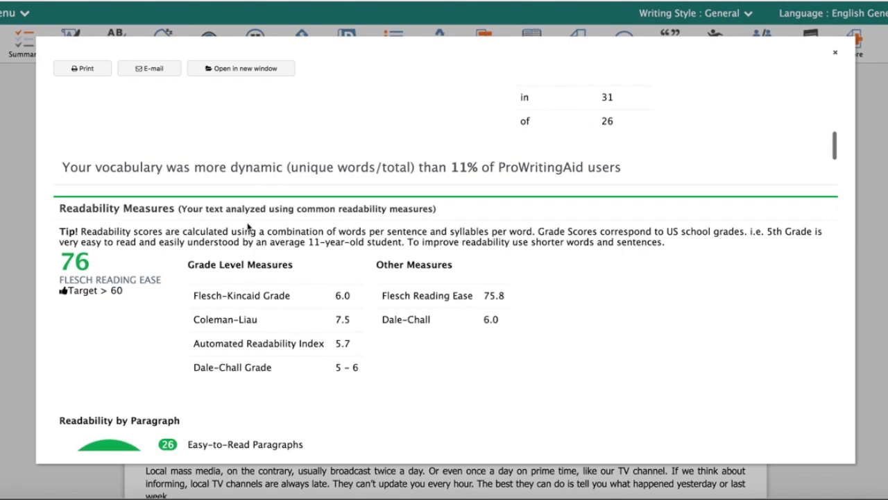
scroll(248, 224, down, 3)
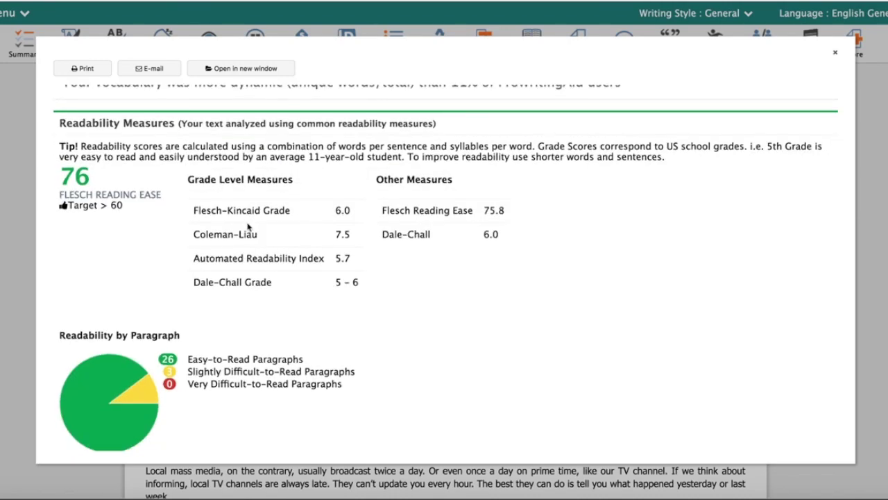
scroll(248, 225, down, 1)
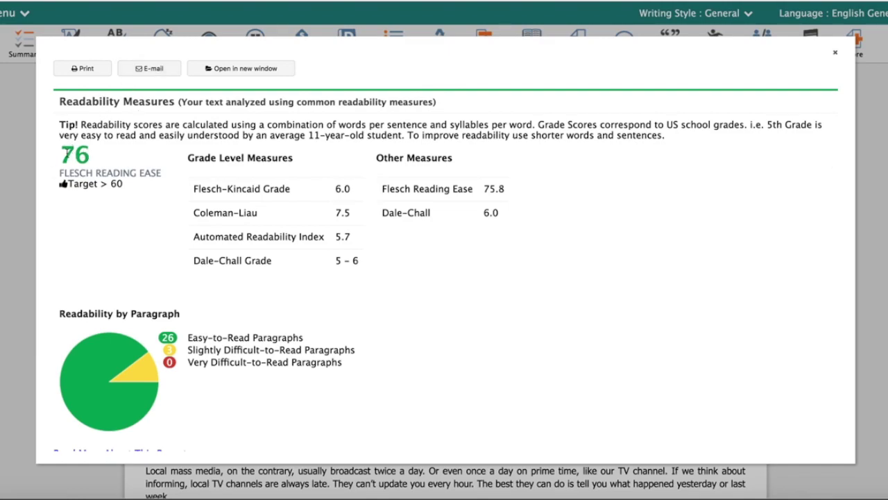
drag(67, 153, 104, 156)
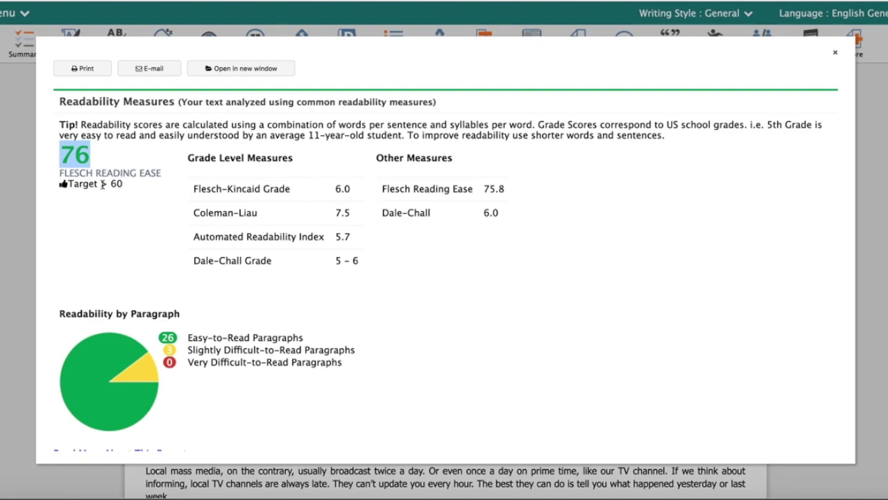
drag(68, 183, 125, 186)
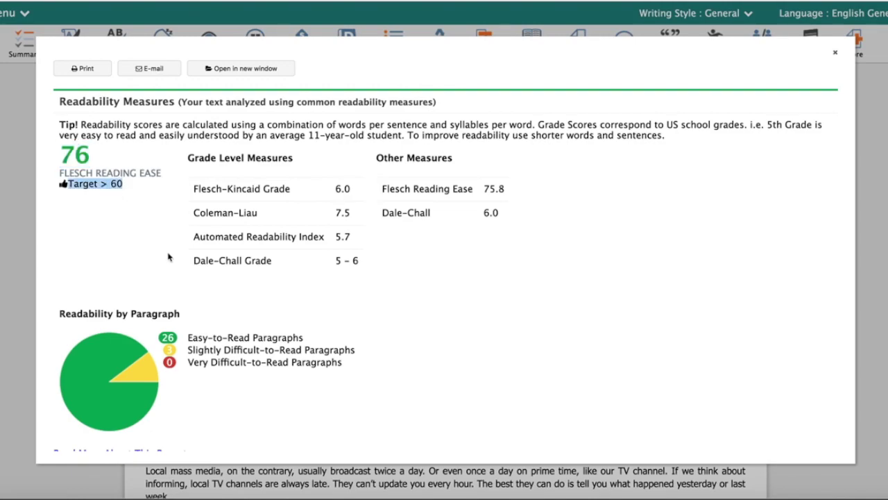
scroll(170, 258, down, 1)
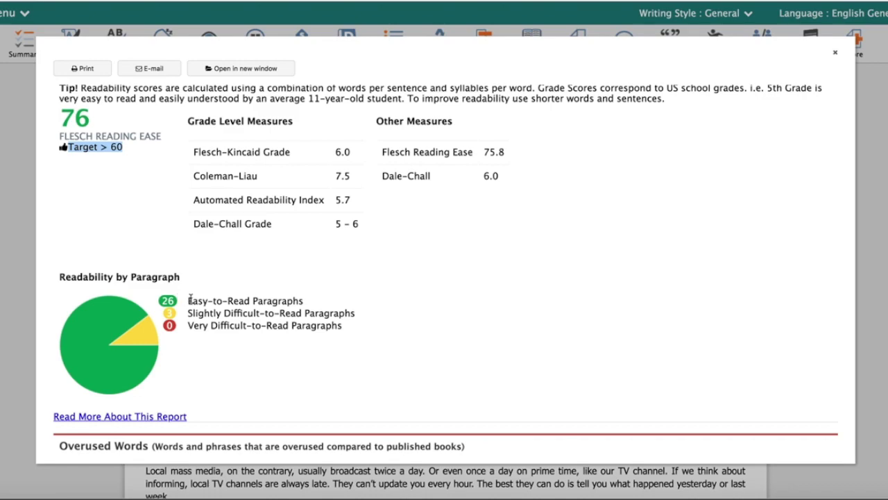
drag(189, 300, 322, 298)
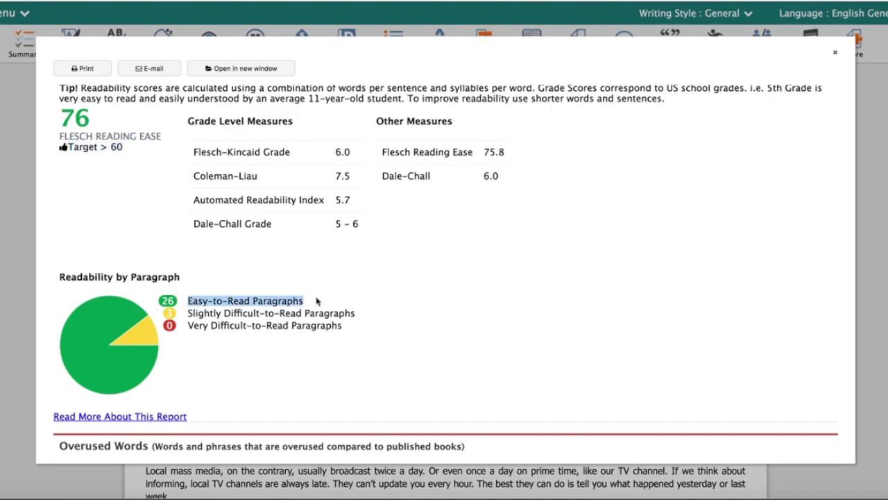
drag(188, 325, 342, 326)
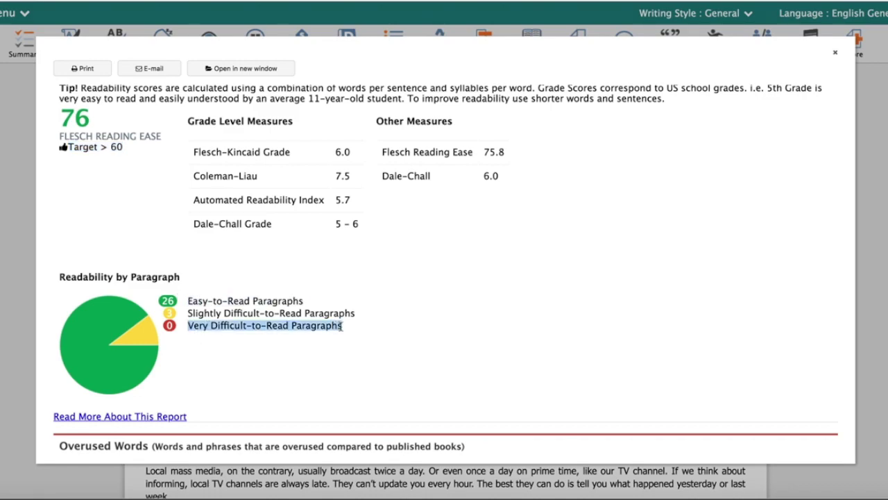
drag(188, 313, 357, 316)
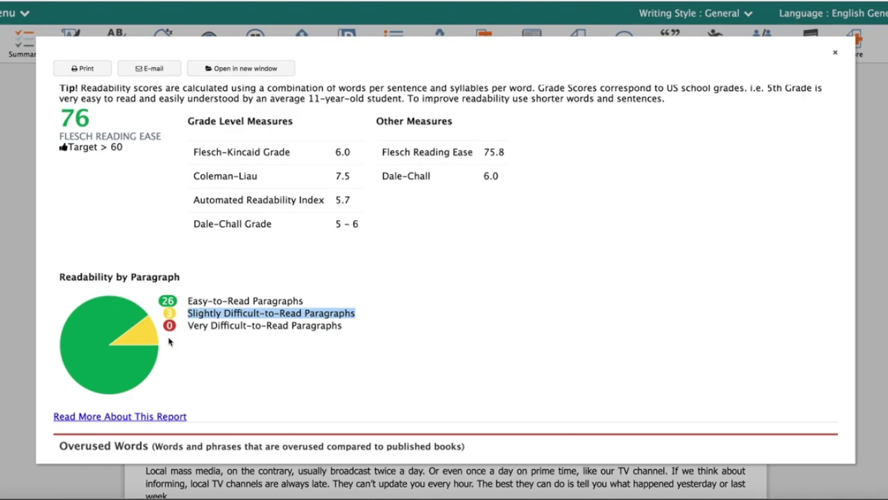
Examine the report's Overused Words section, covering both the words to reduce and those not overused
scroll(303, 311, down, 5)
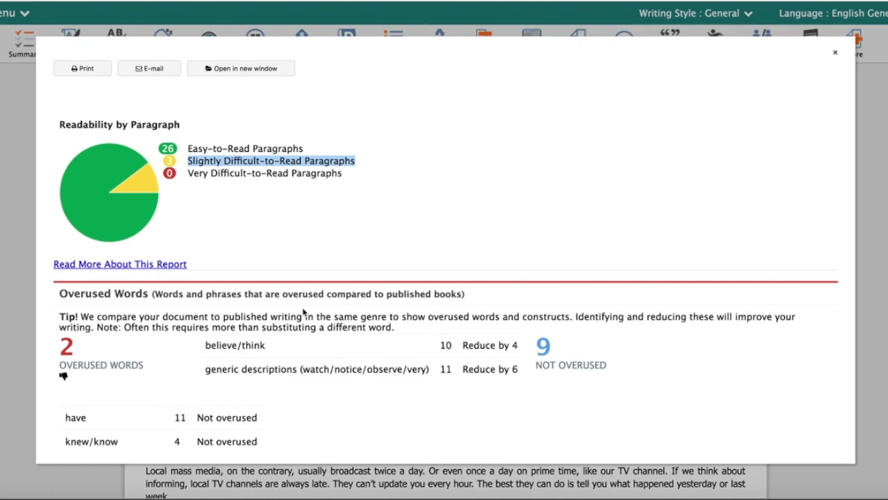
scroll(303, 312, up, 3)
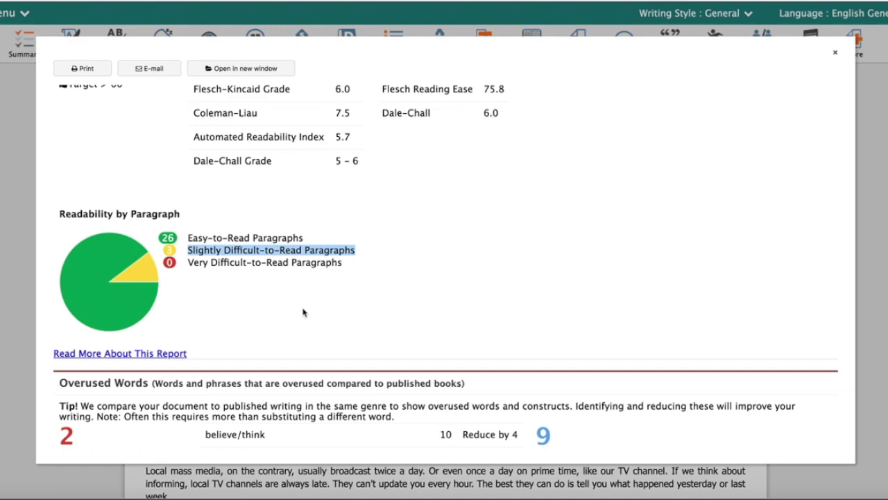
scroll(302, 312, down, 3)
scroll(303, 308, down, 2)
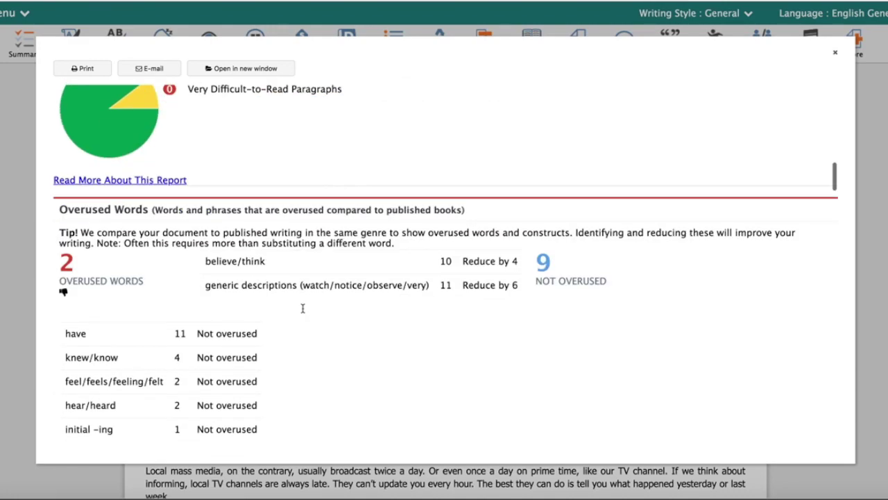
scroll(302, 310, down, 2)
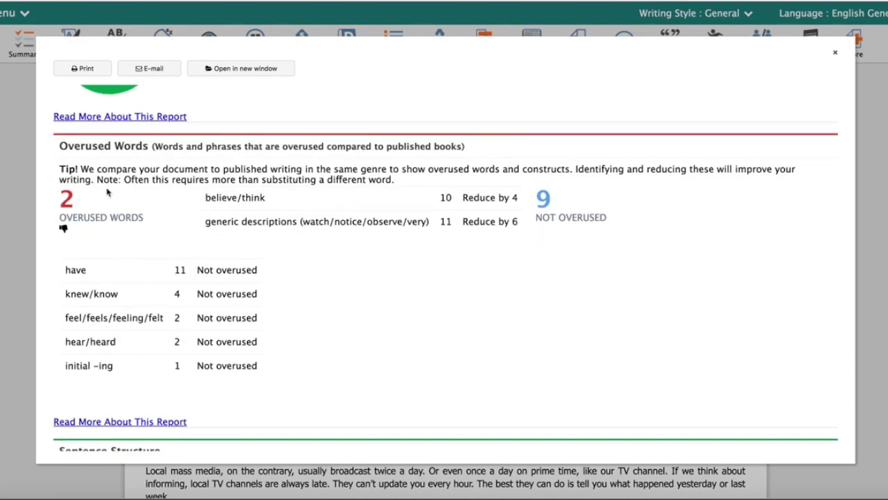
drag(60, 146, 150, 146)
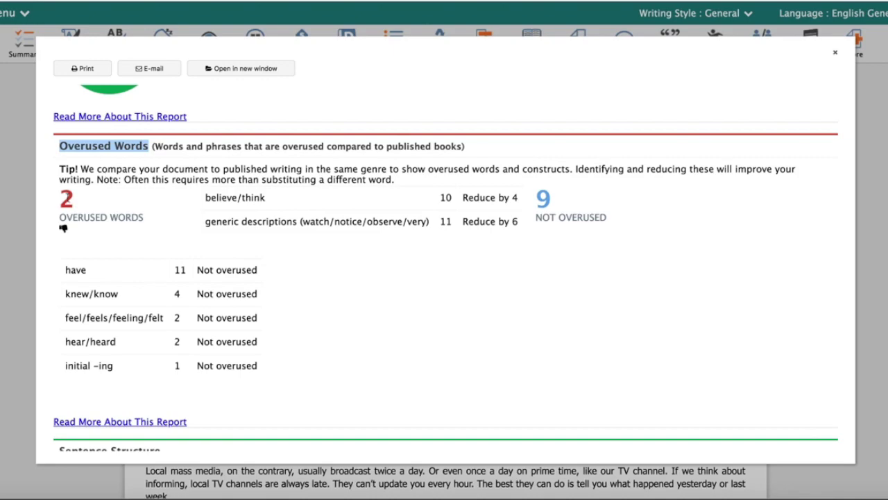
drag(206, 198, 265, 197)
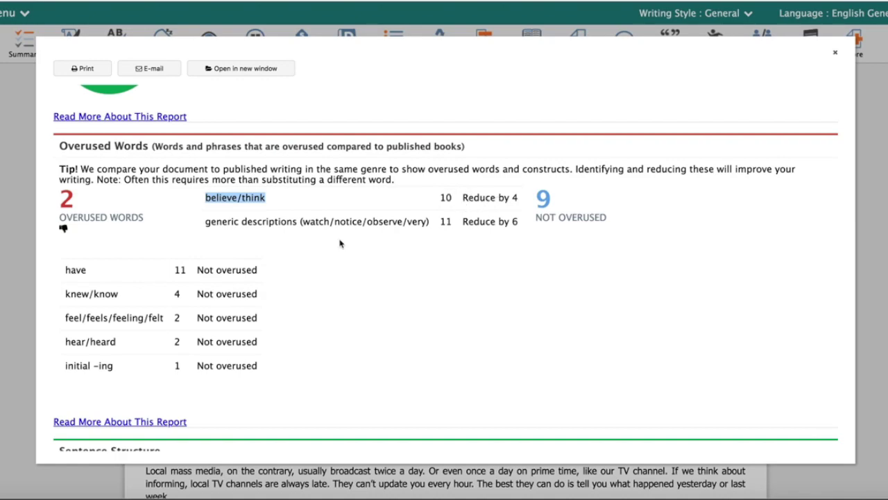
drag(65, 270, 272, 366)
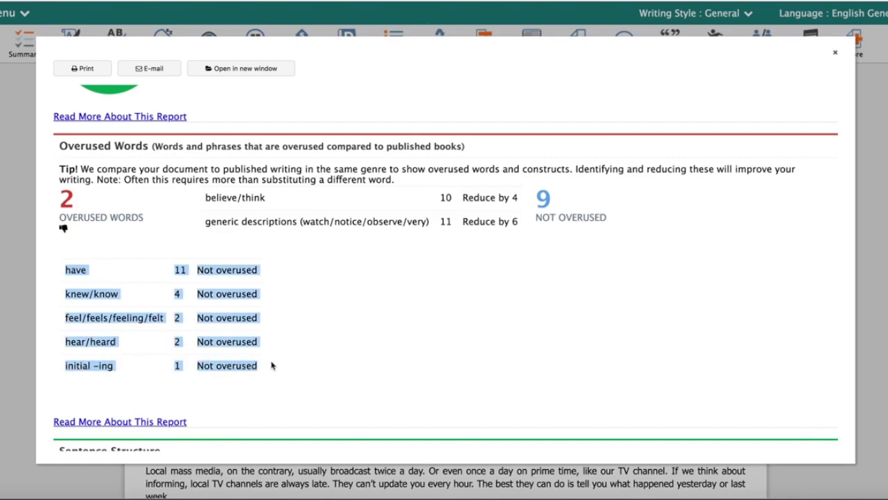
Examine the report's Sentence Structure section and its tip about long sentences
scroll(272, 365, down, 5)
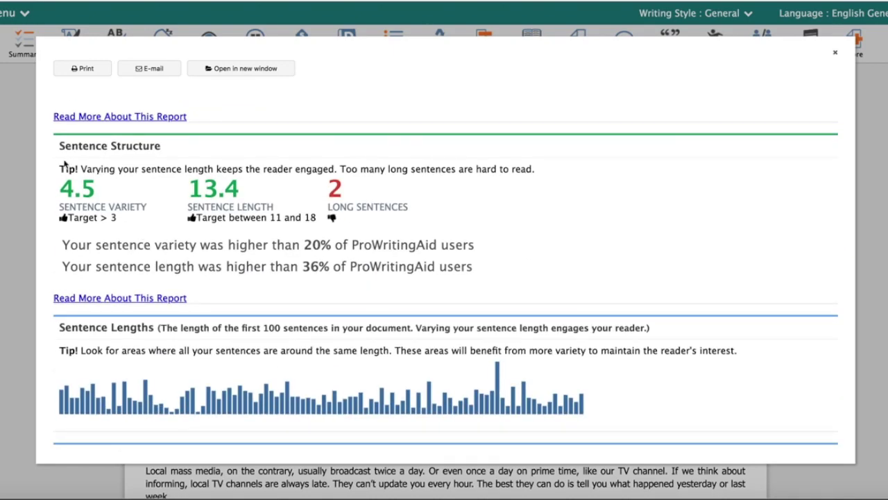
drag(59, 147, 173, 152)
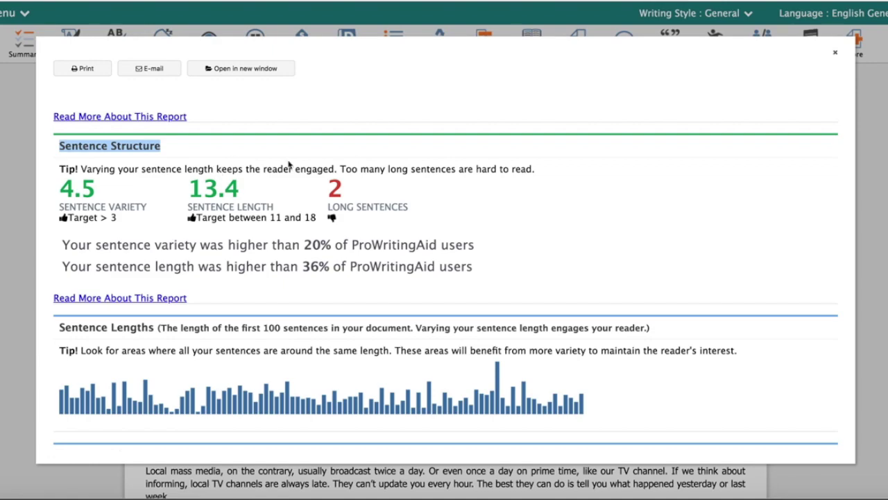
drag(340, 169, 544, 176)
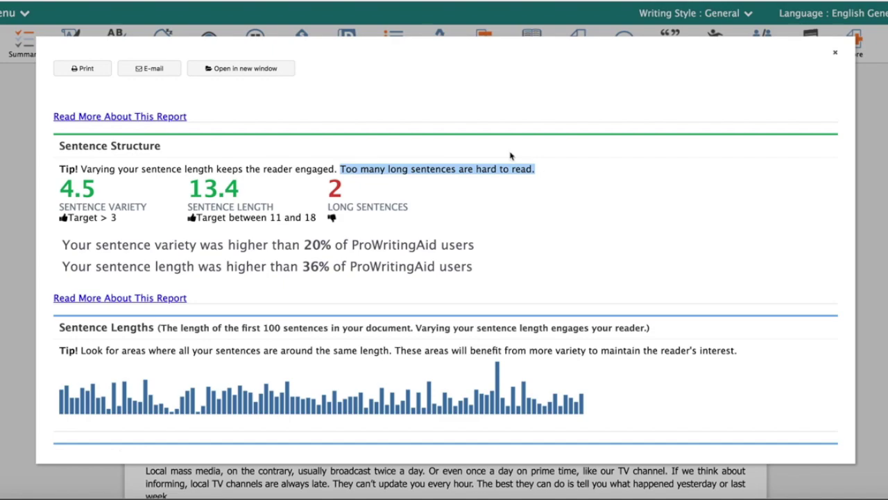
Examine the long sentences count and the Sentence Lengths chart in the Summary report
drag(331, 188, 340, 191)
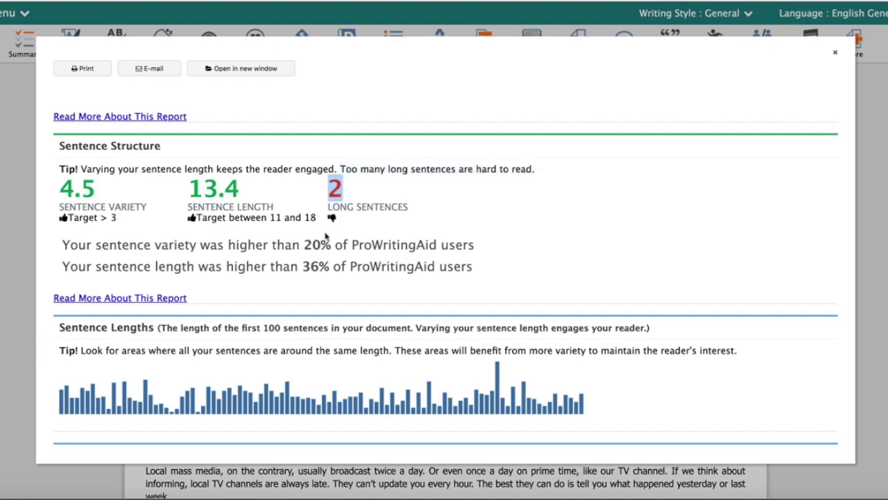
scroll(146, 309, down, 5)
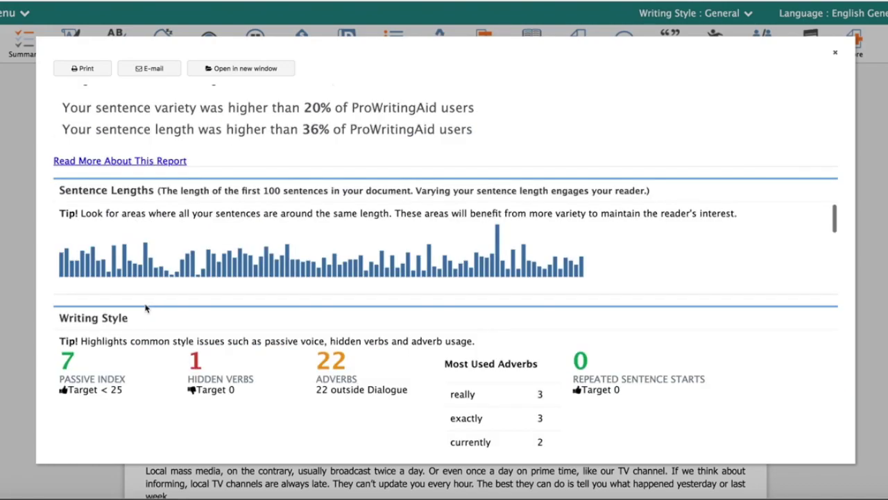
scroll(135, 292, up, 4)
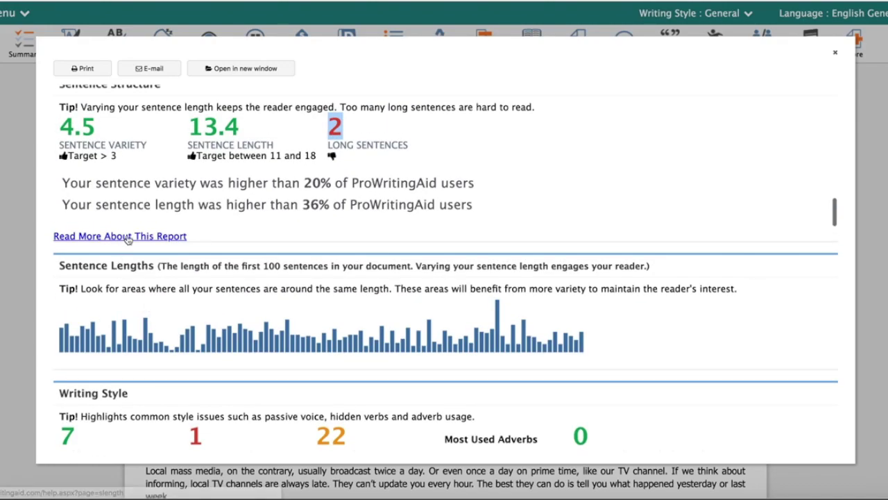
scroll(128, 240, down, 2)
scroll(113, 351, down, 8)
scroll(109, 416, up, 8)
scroll(108, 416, up, 3)
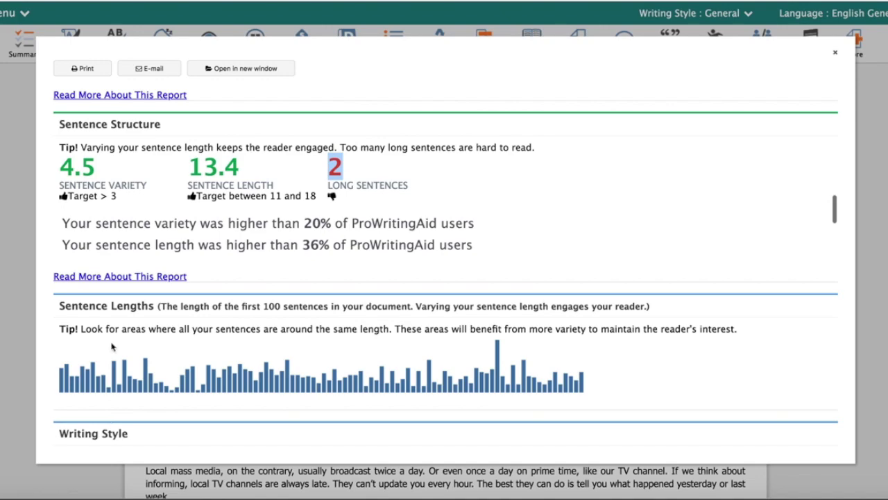
Open the help article on the Sentence Length Report and read its advice on average length, variety score and graphing sentences
click(147, 276)
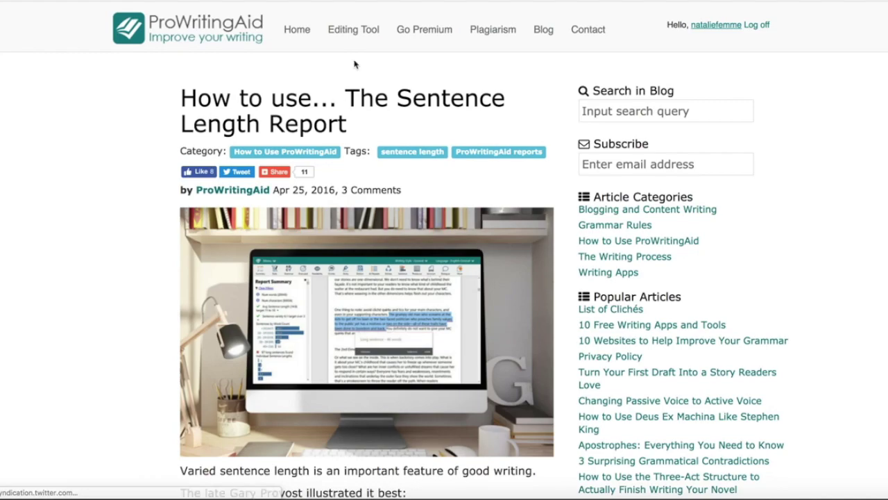
scroll(350, 99, down, 2)
scroll(350, 99, up, 2)
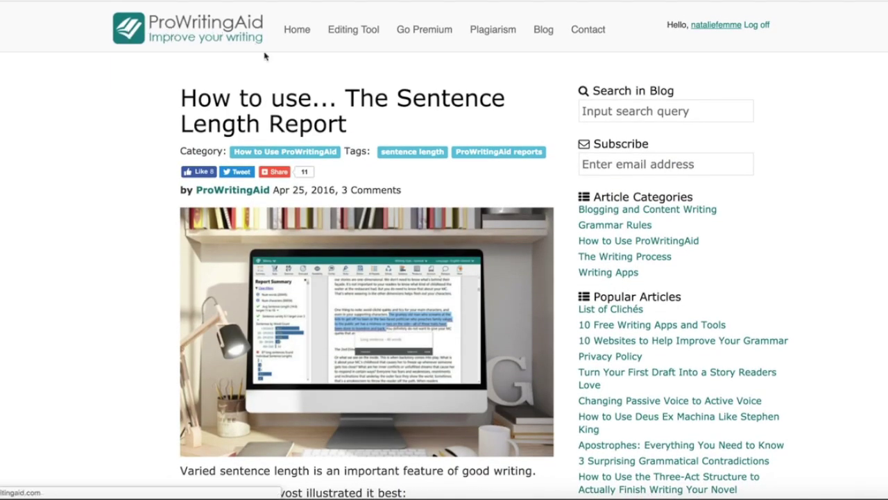
scroll(220, 197, down, 2)
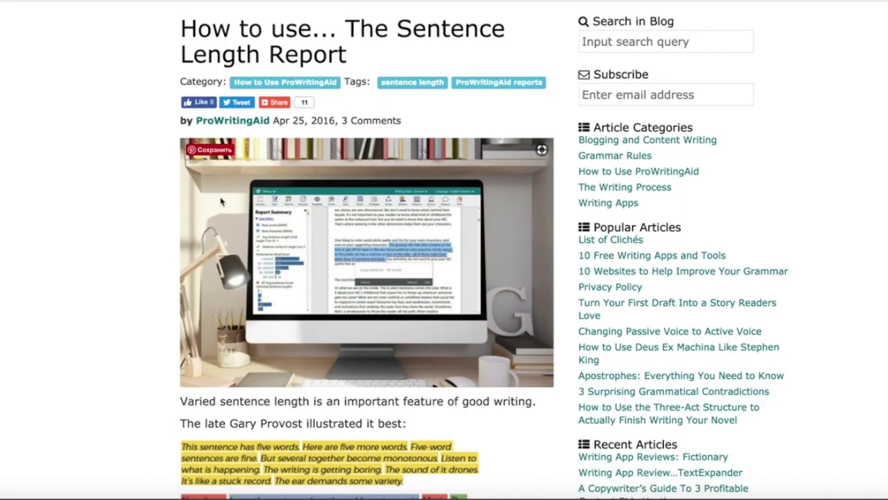
scroll(221, 201, down, 6)
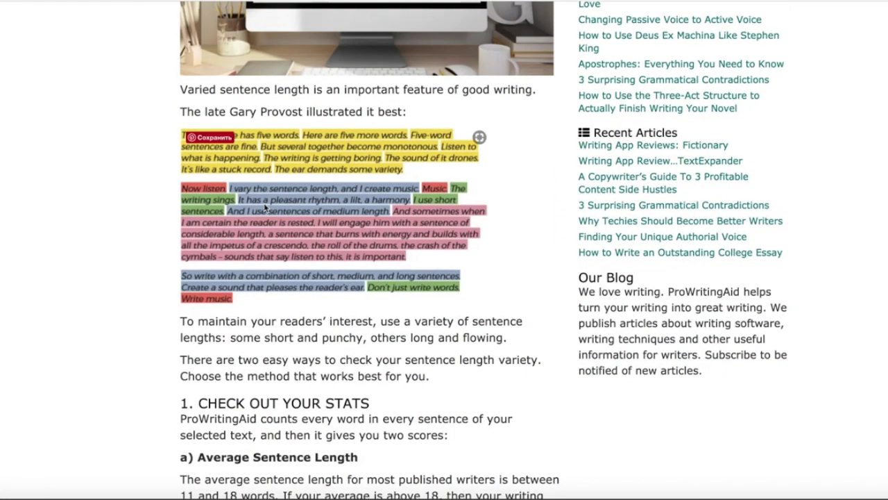
scroll(265, 206, down, 2)
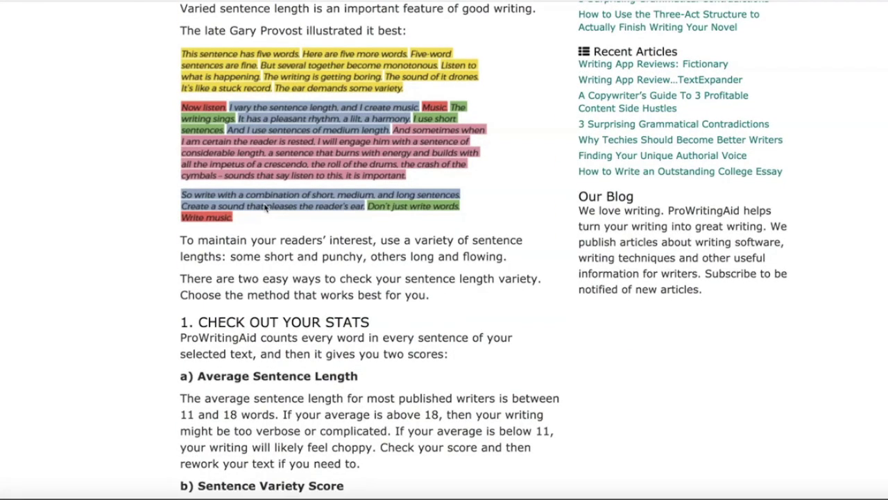
scroll(265, 207, down, 12)
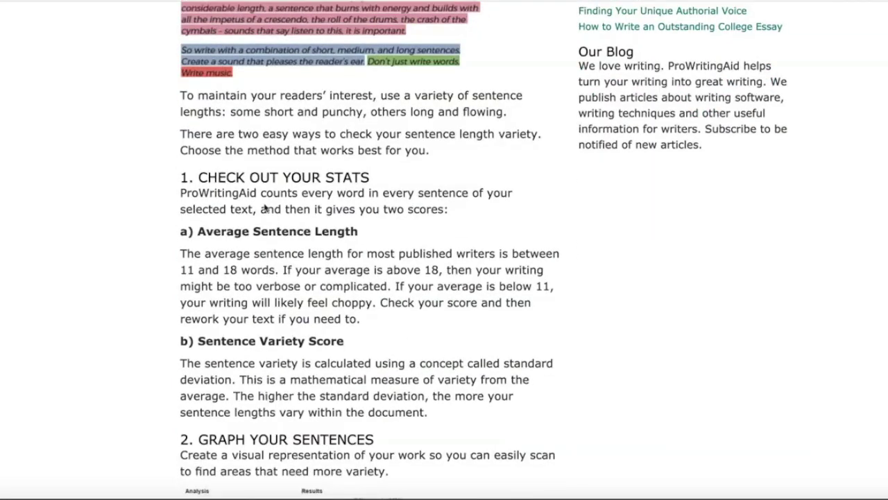
scroll(294, 182, down, 14)
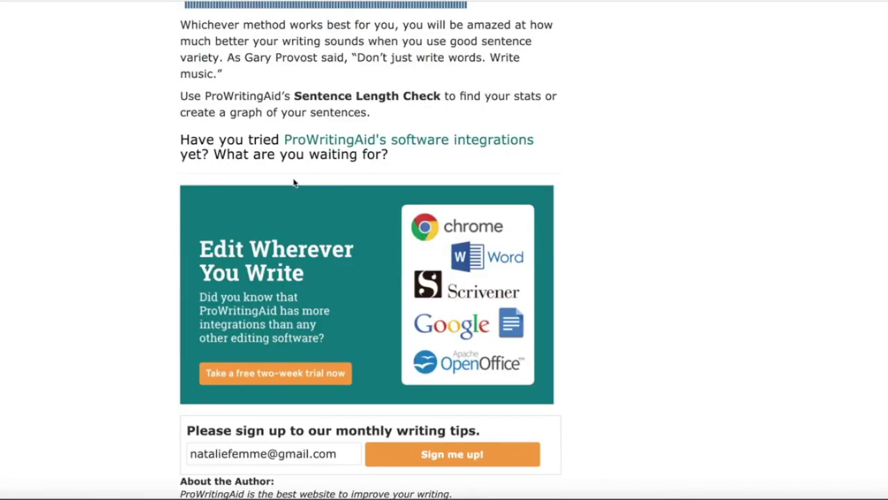
scroll(293, 177, up, 1)
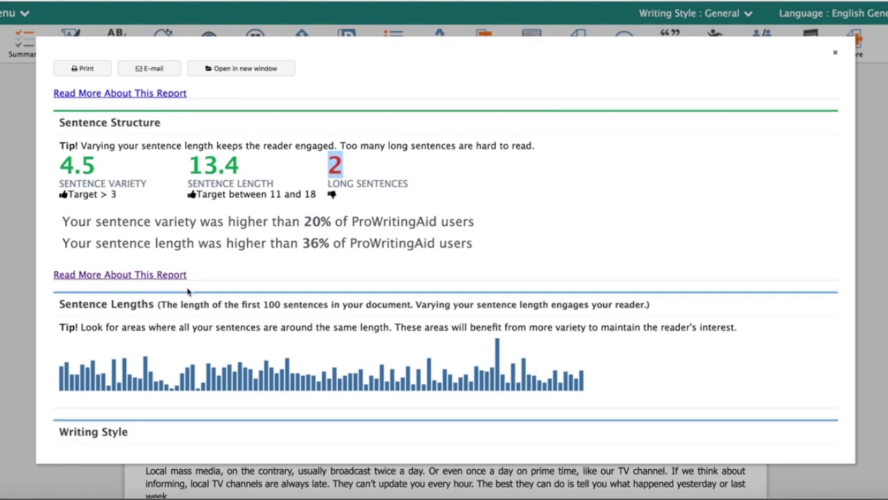
Return to the Summary report and examine its Writing Style section, including passive index, hidden verbs, adverbs and top style suggestions
scroll(188, 291, down, 2)
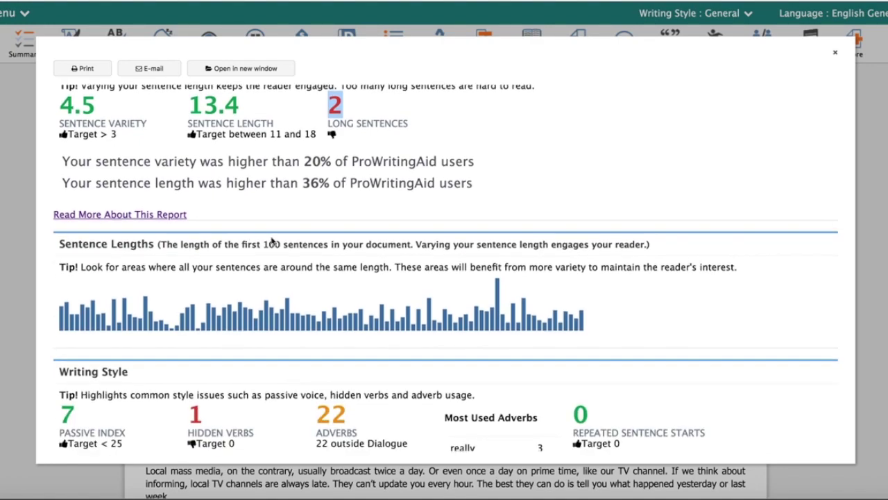
scroll(167, 227, up, 3)
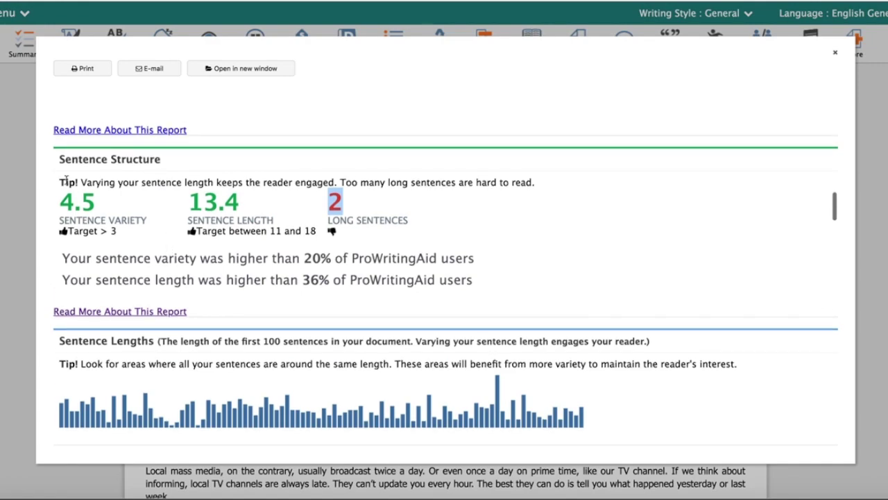
scroll(94, 292, down, 8)
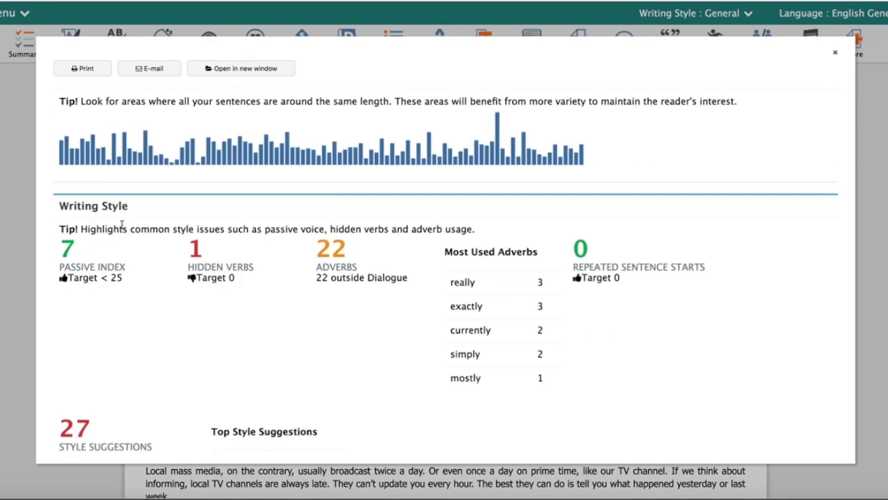
scroll(123, 227, down, 2)
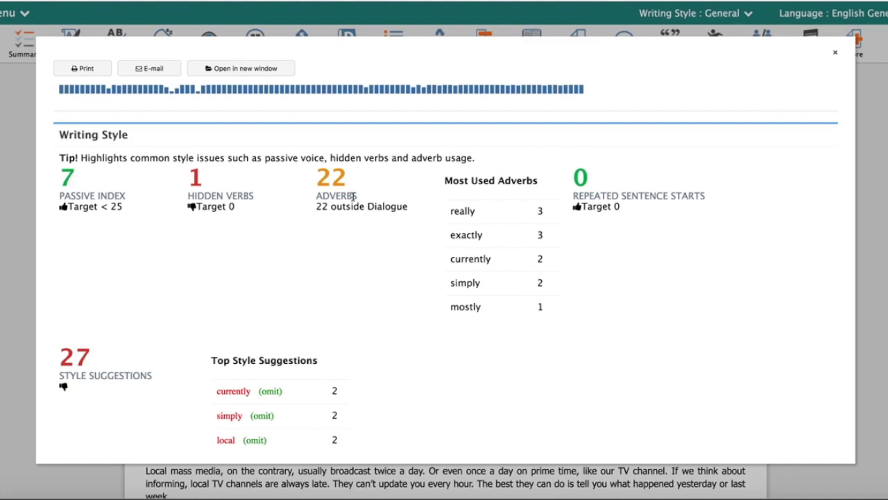
scroll(354, 197, down, 5)
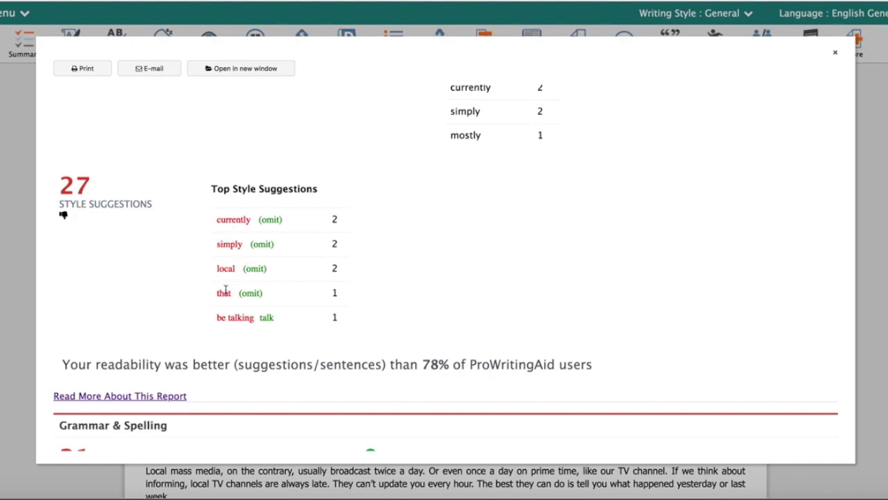
scroll(254, 282, down, 3)
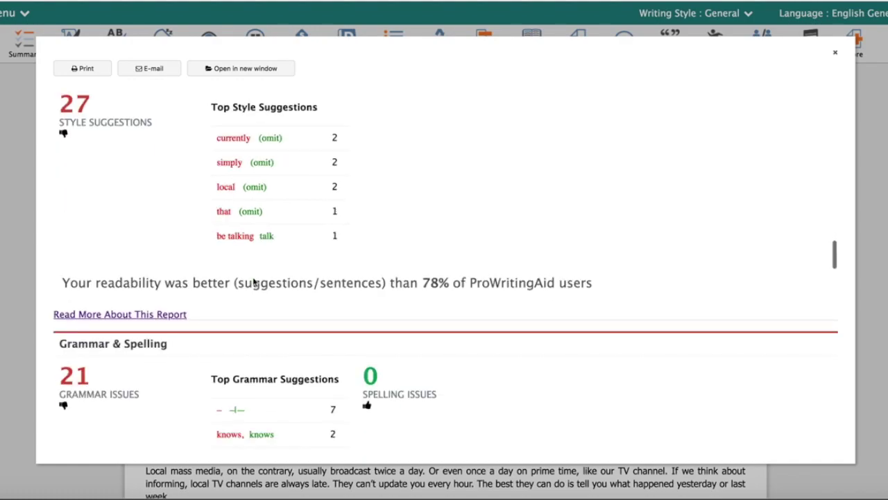
Examine the Grammar & Spelling section and its top grammar suggestions
scroll(252, 277, down, 5)
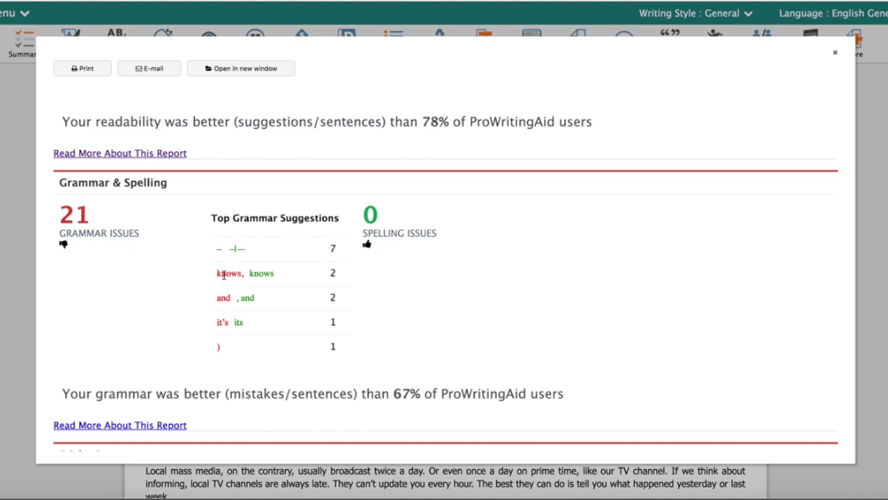
scroll(256, 273, down, 5)
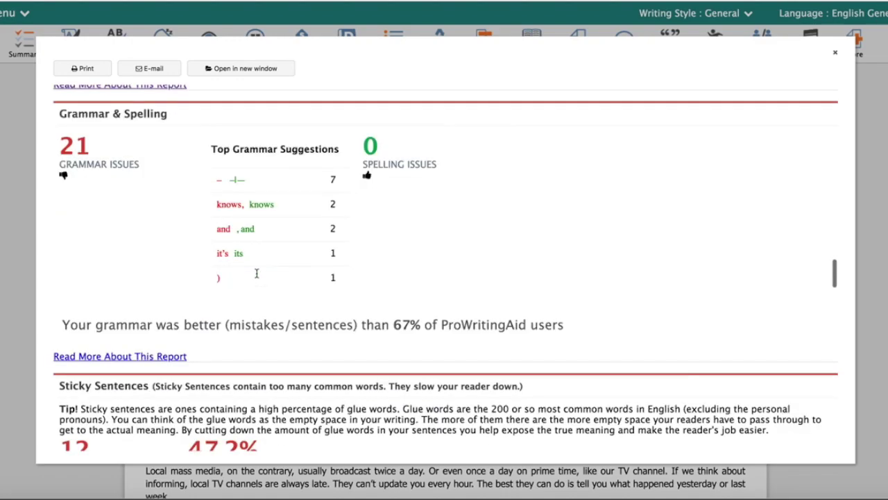
scroll(256, 277, up, 3)
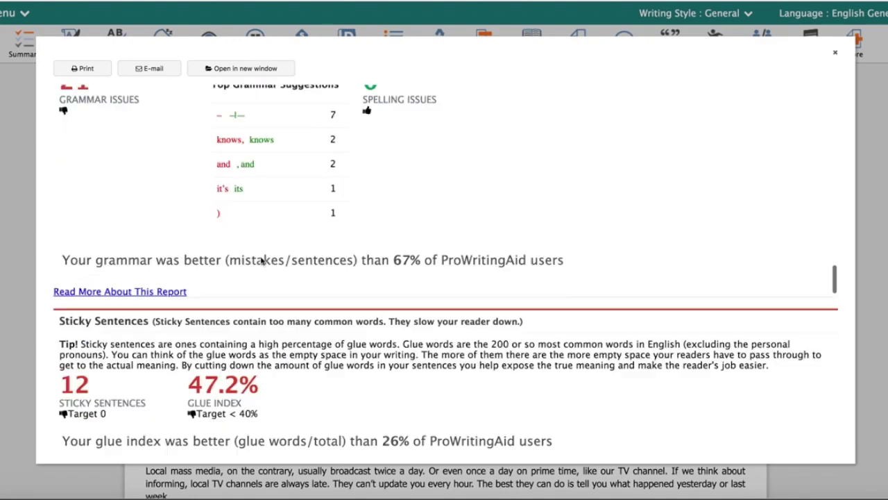
Examine the Sticky Sentences section, covering the glue words tip, the sticky sentence count and the glue index against its target
scroll(419, 162, down, 5)
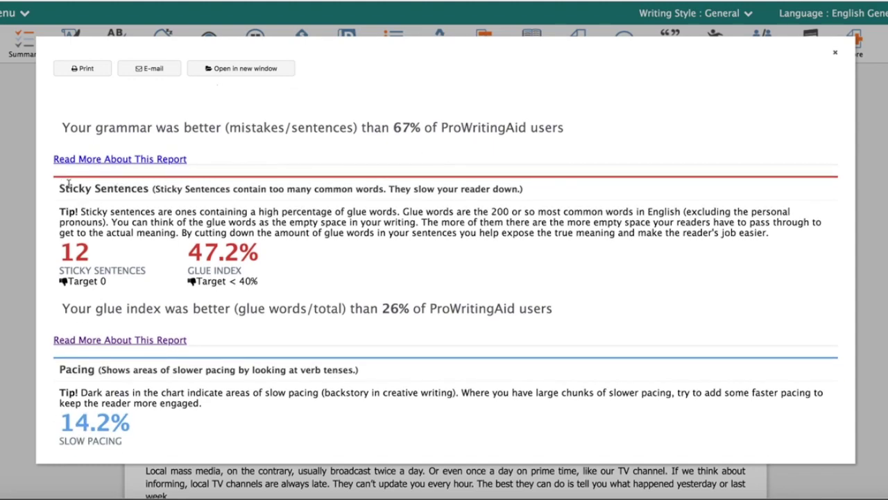
drag(63, 184, 157, 186)
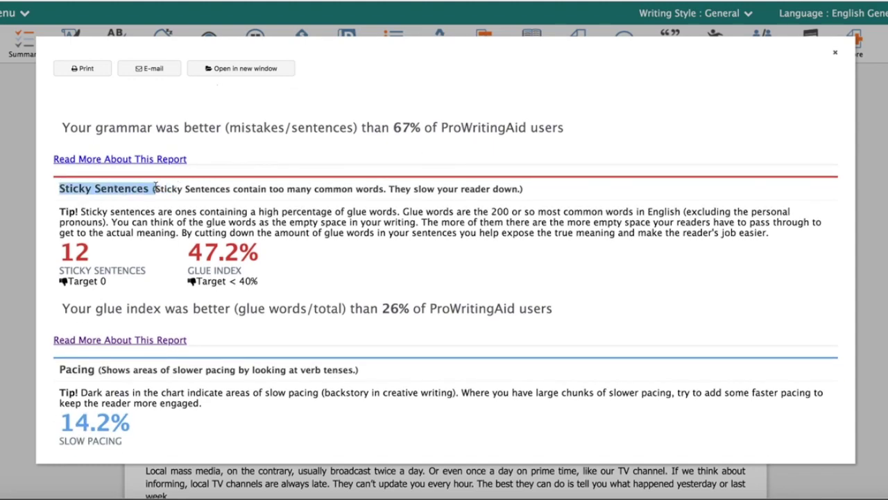
scroll(156, 188, down, 4)
scroll(157, 187, up, 3)
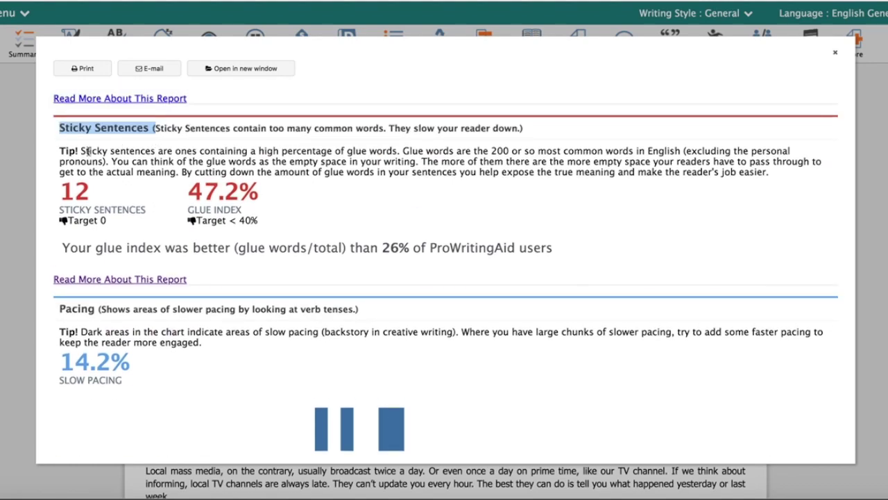
drag(80, 150, 681, 152)
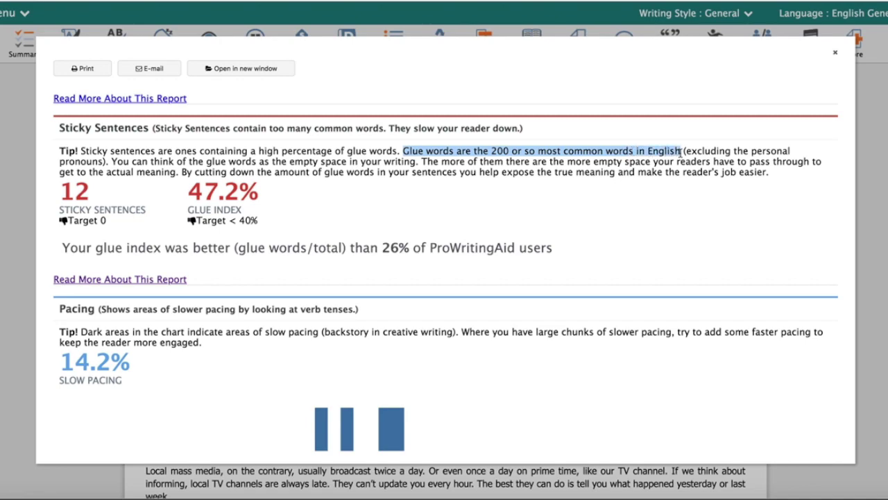
drag(111, 162, 420, 160)
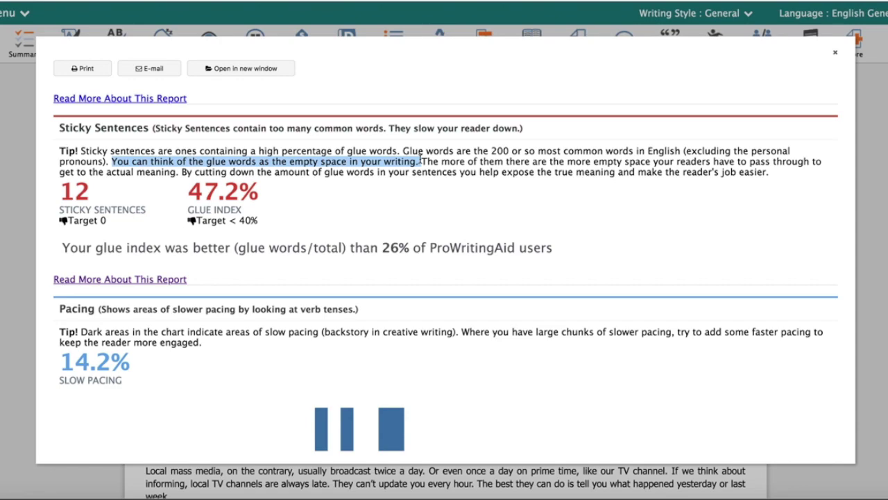
drag(64, 190, 99, 194)
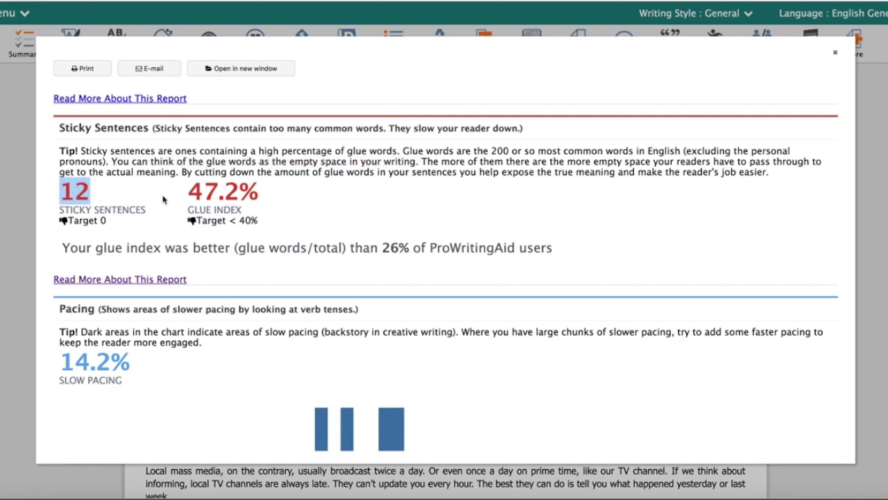
drag(190, 192, 267, 196)
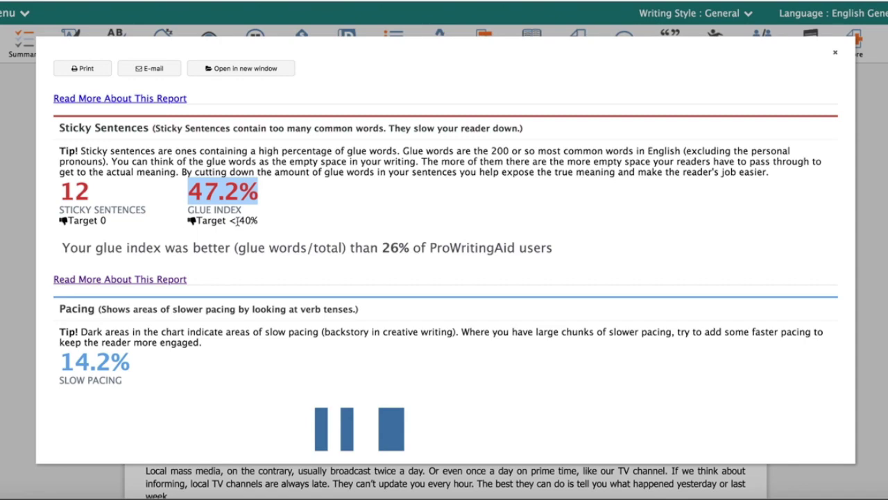
Examine the Pacing section, including its slow pacing percentage and chart
scroll(238, 220, down, 5)
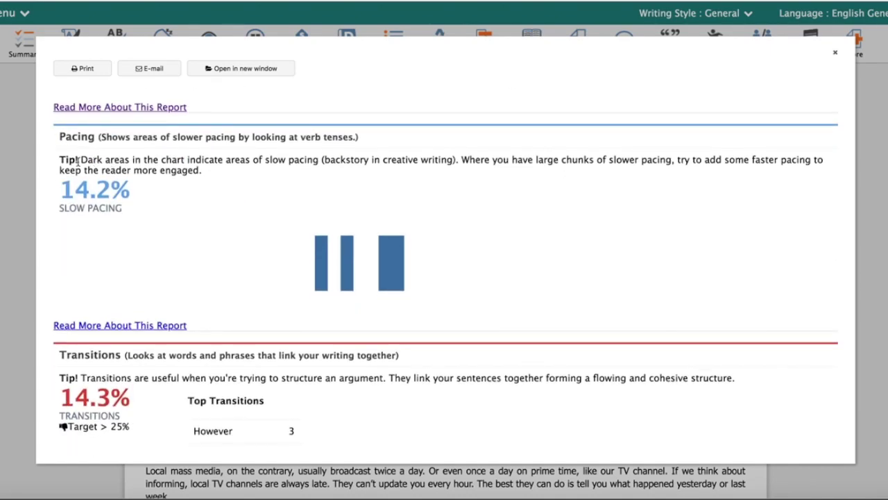
drag(63, 197, 134, 200)
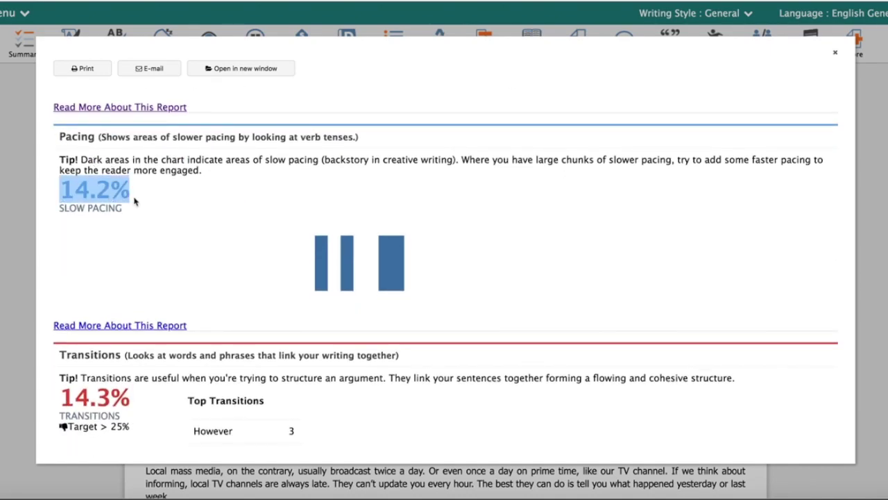
scroll(134, 200, down, 1)
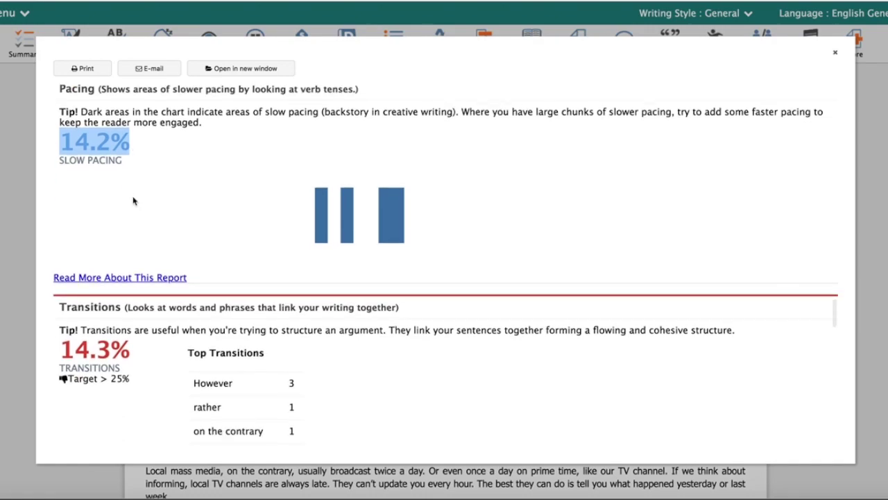
Examine the Transitions section, including its score, target and the list of top transitions
scroll(134, 201, down, 4)
scroll(163, 118, up, 3)
scroll(163, 118, down, 3)
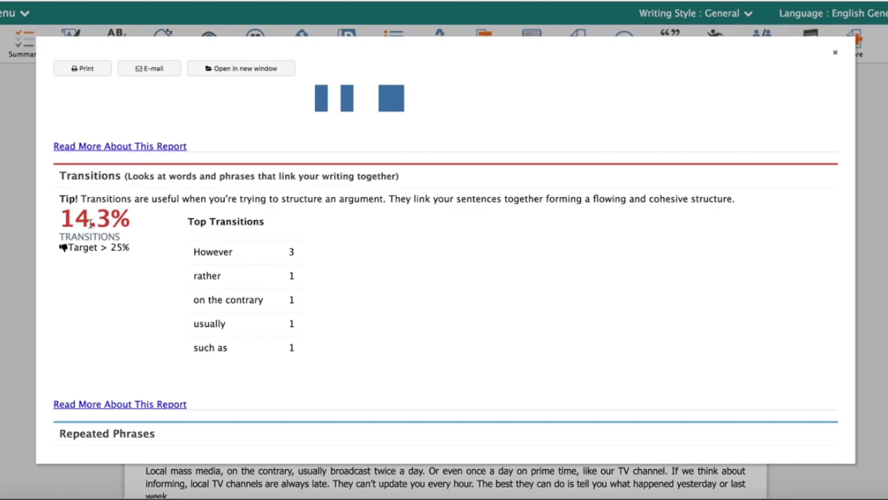
scroll(90, 220, down, 1)
drag(59, 126, 126, 126)
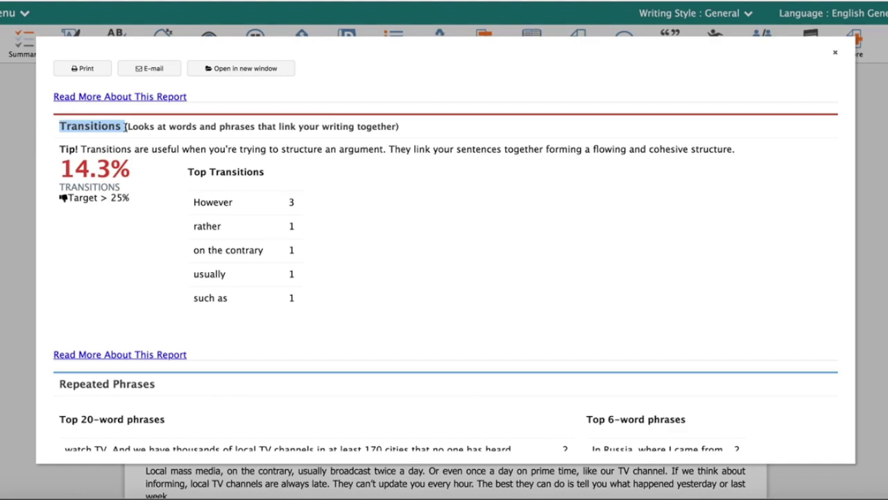
click(193, 202)
drag(193, 202, 235, 309)
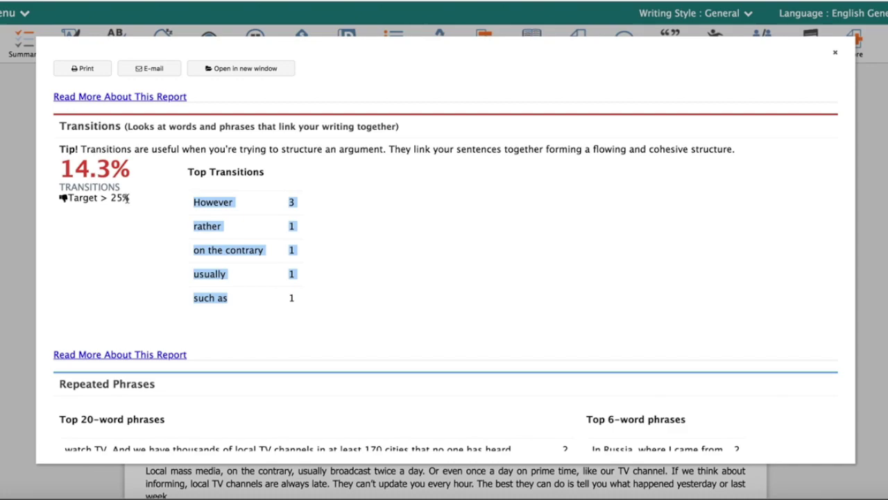
scroll(127, 201, down, 2)
scroll(84, 166, down, 2)
scroll(84, 167, up, 3)
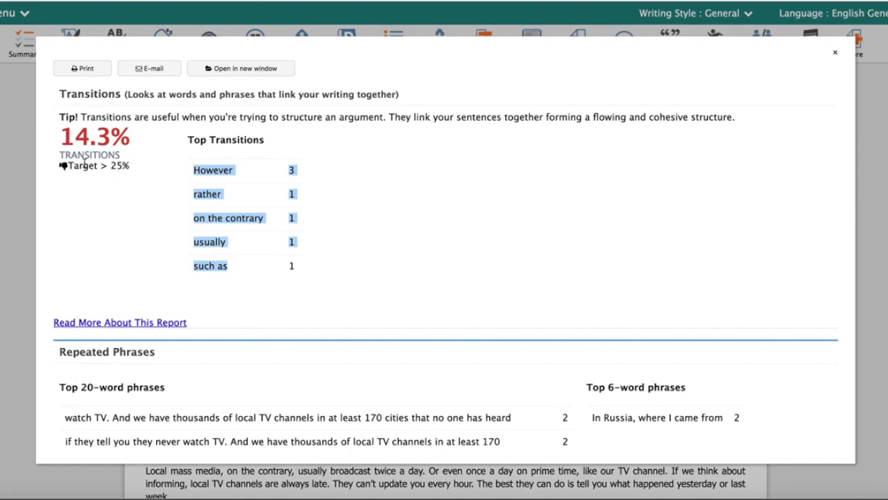
Examine the Repeated Phrases section, from the top 20-word phrases down to the most repeated single words
scroll(83, 163, down, 2)
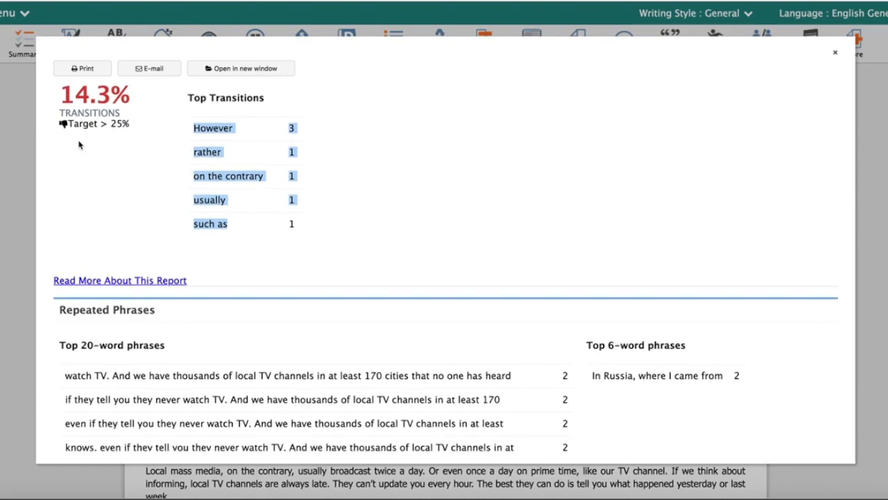
scroll(78, 144, down, 8)
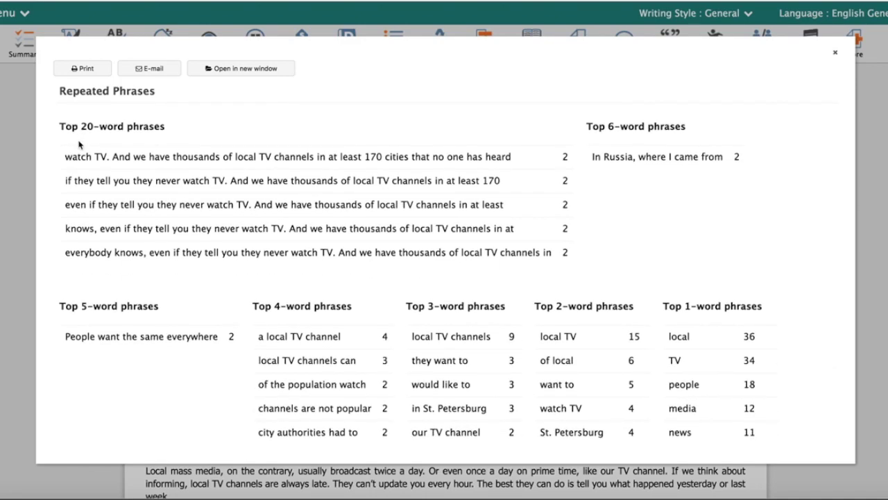
scroll(93, 160, up, 2)
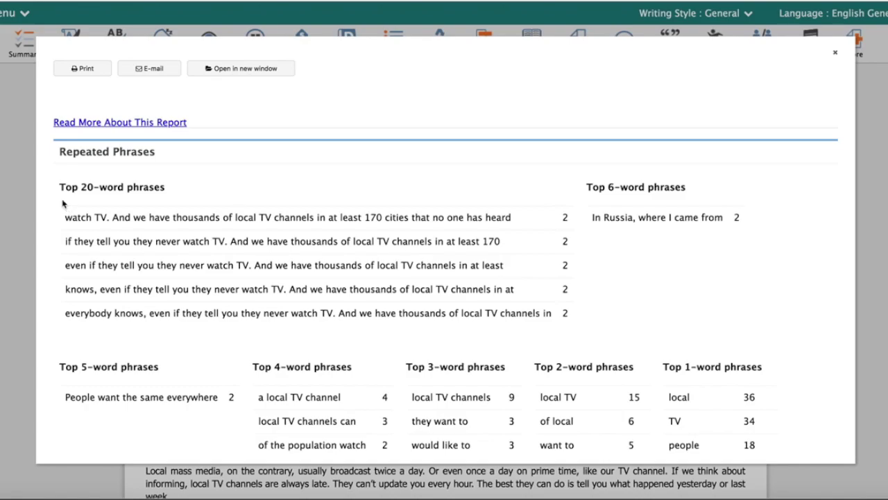
scroll(67, 221, down, 1)
scroll(67, 220, down, 3)
scroll(67, 222, up, 2)
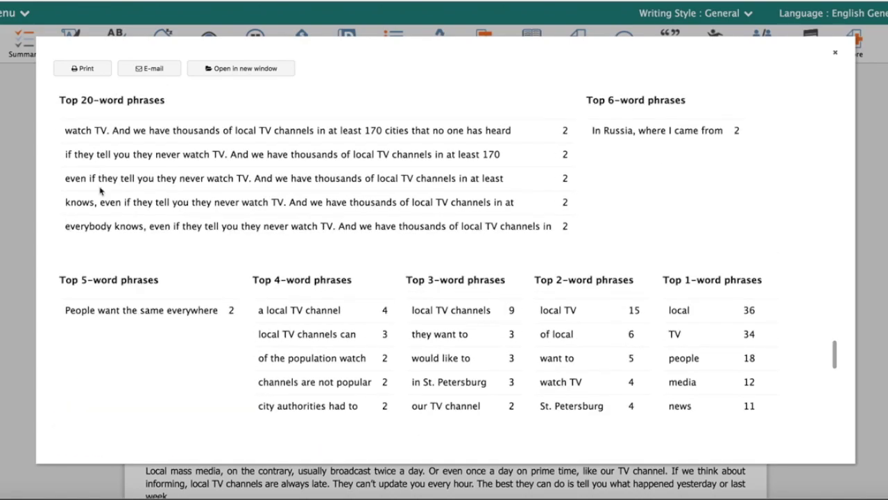
scroll(95, 240, down, 4)
drag(670, 151, 704, 157)
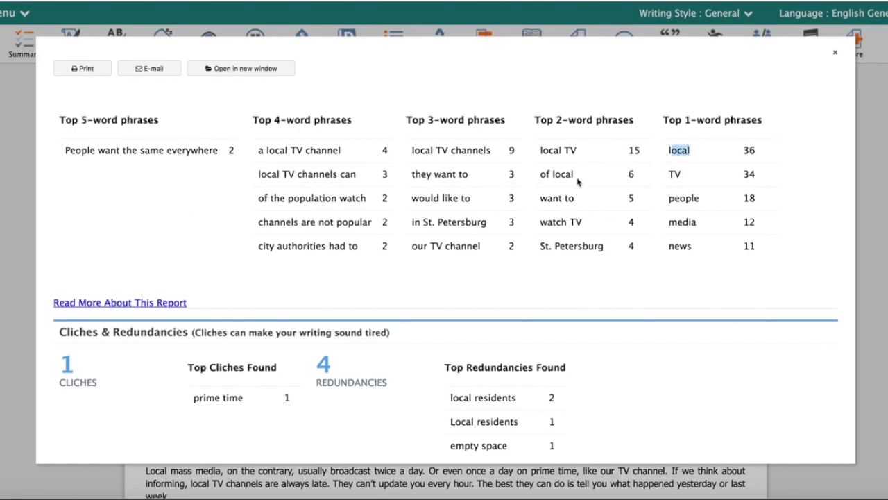
drag(668, 247, 694, 251)
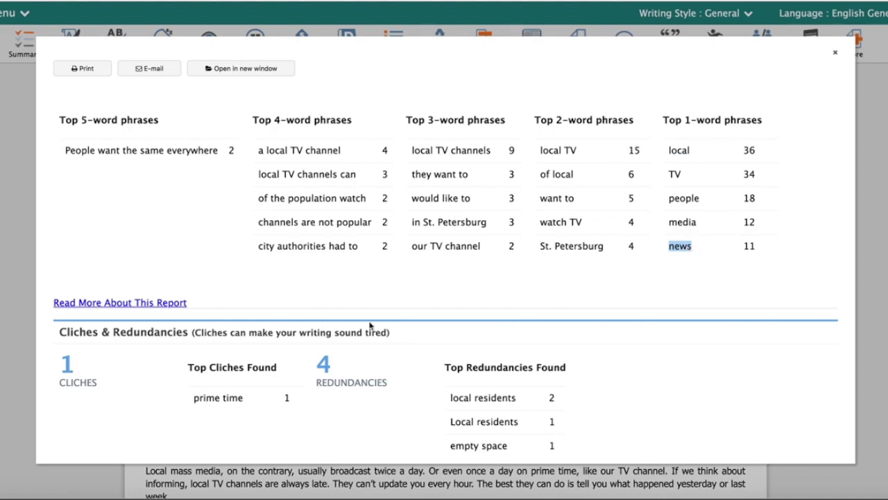
Examine the Cliches & Redundancies section, including the top cliches found and the top redundancies found
scroll(737, 228, down, 3)
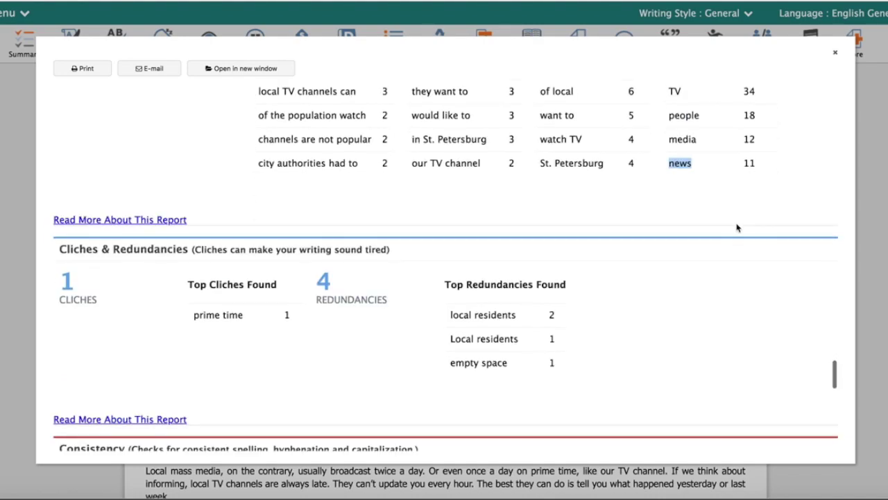
scroll(651, 176, down, 3)
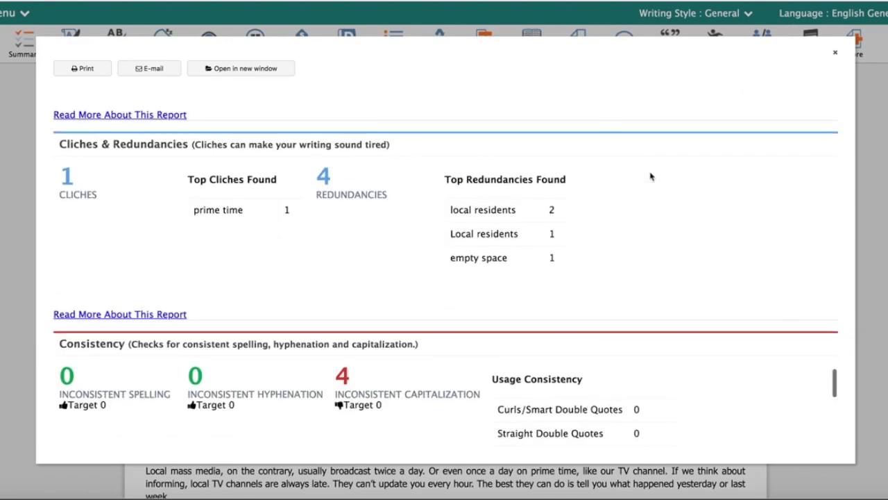
scroll(232, 146, up, 6)
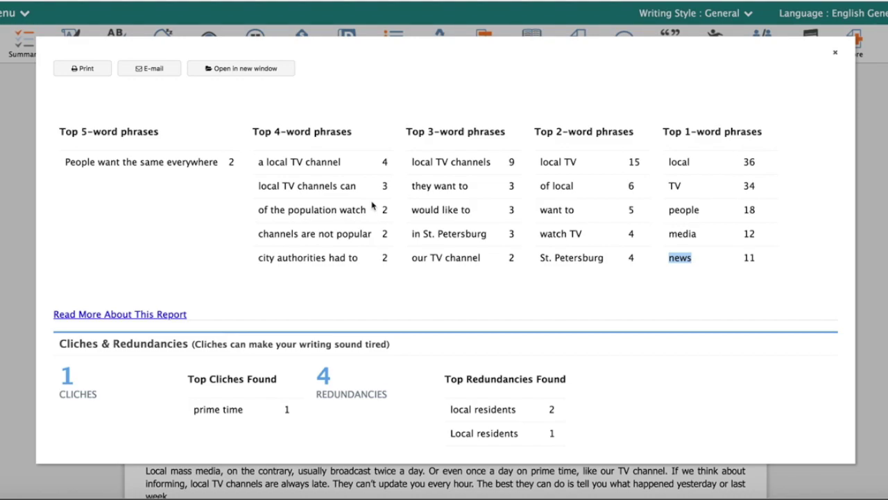
scroll(366, 231, down, 5)
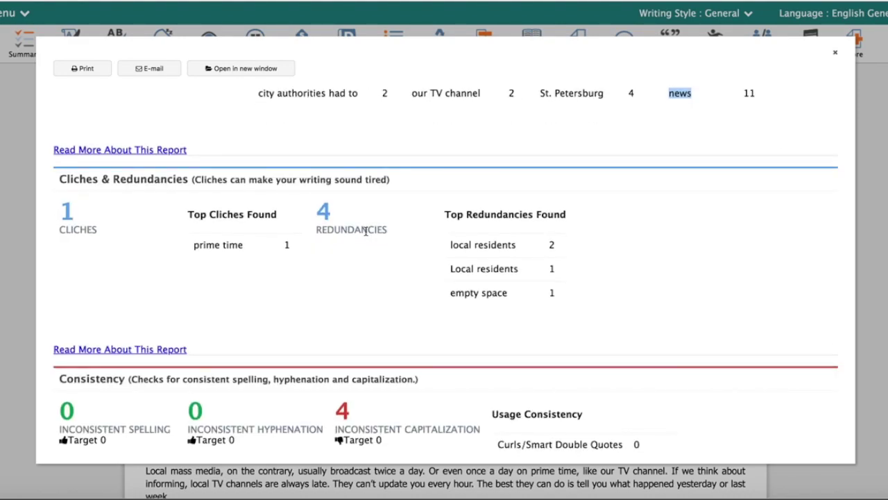
scroll(366, 231, down, 2)
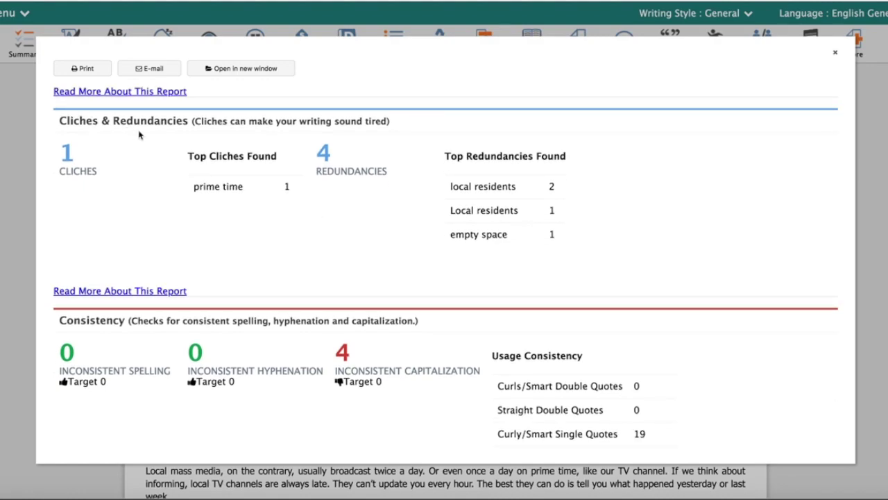
double_click(68, 152)
drag(195, 188, 248, 189)
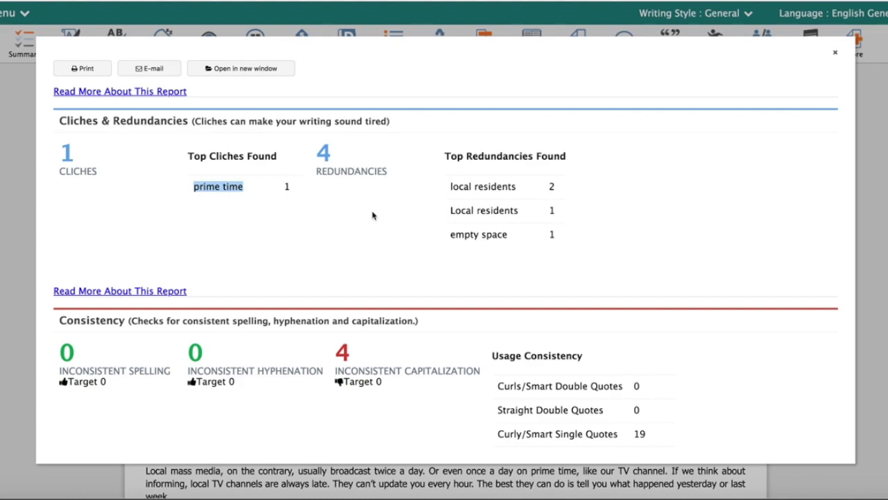
drag(336, 153, 317, 151)
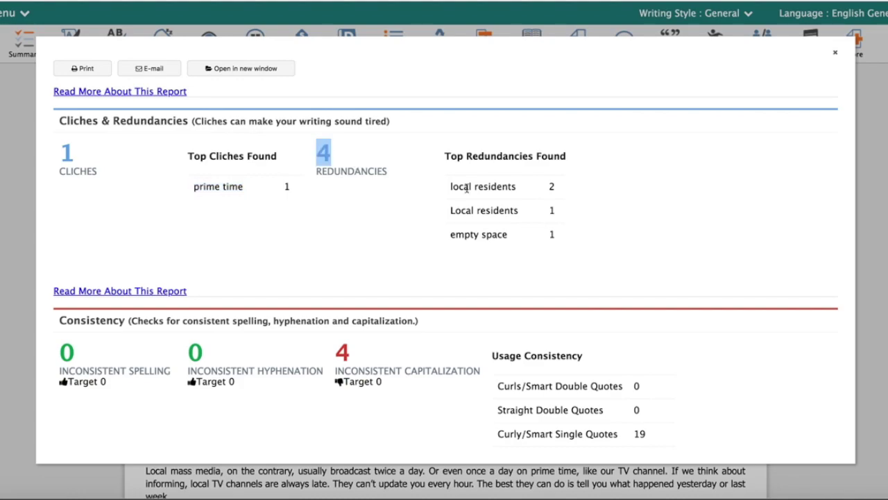
drag(449, 188, 522, 195)
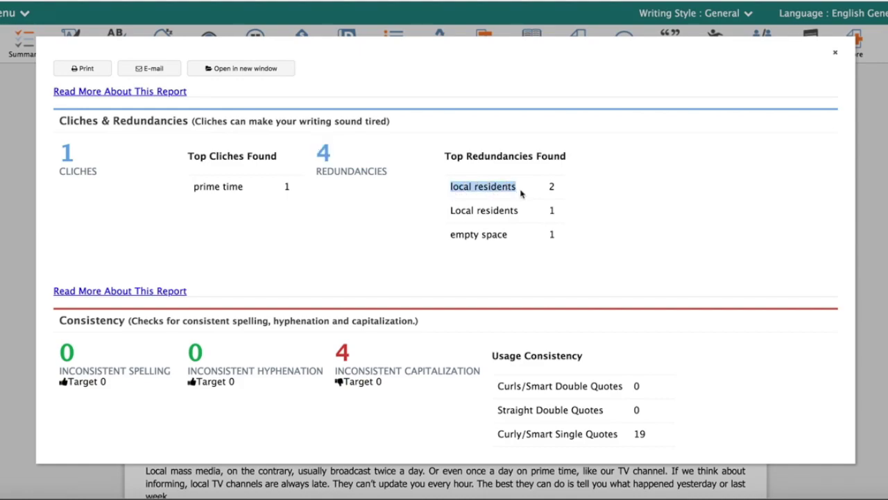
double_click(462, 185)
double_click(488, 183)
mouse_move(451, 186)
mouse_down()
mouse_move(515, 198)
mouse_move(451, 191)
mouse_up()
scroll(516, 197, down, 2)
double_click(494, 192)
click(494, 192)
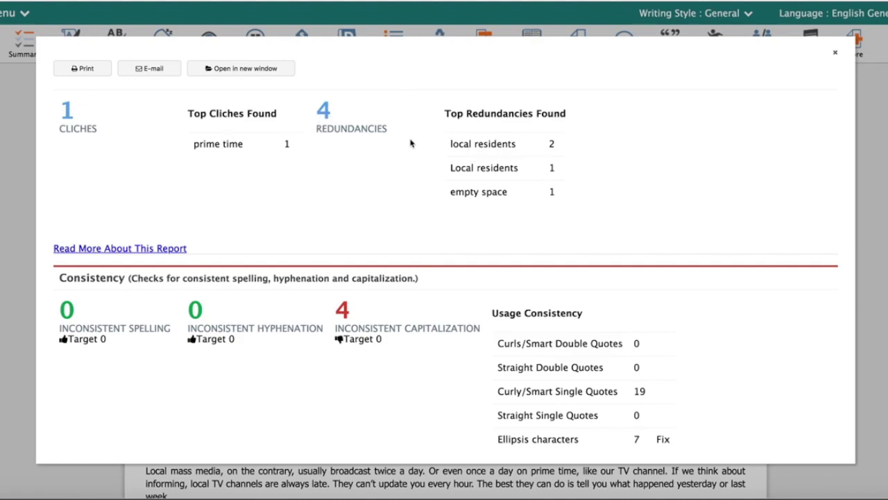
Examine the Consistency section, covering spelling, hyphenation, capitalization and the Usage Consistency list
scroll(521, 142, down, 3)
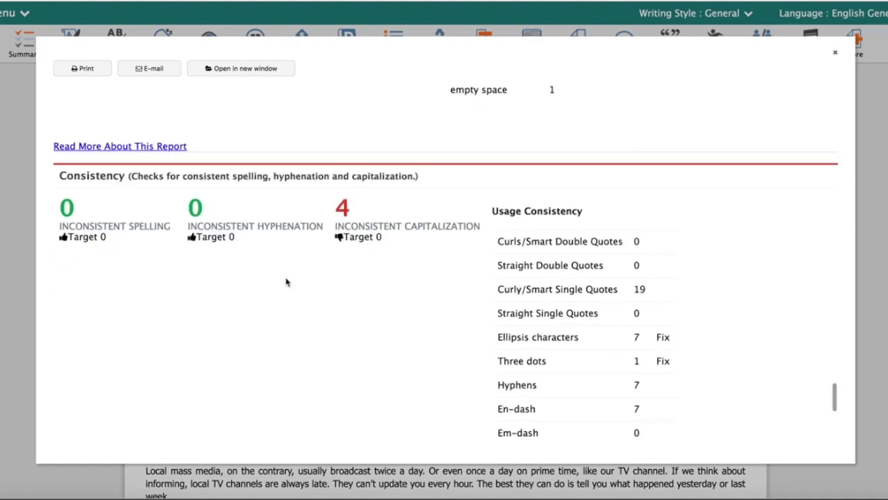
scroll(288, 267, up, 5)
scroll(289, 262, down, 7)
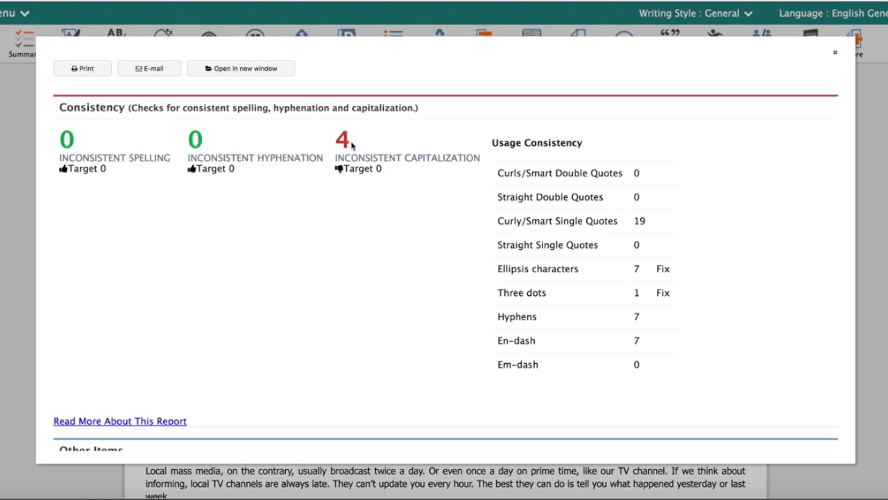
scroll(369, 179, down, 2)
Examine the Diction list under Other Items, reading the advice for "of", "However" and "currently"
scroll(370, 181, down, 8)
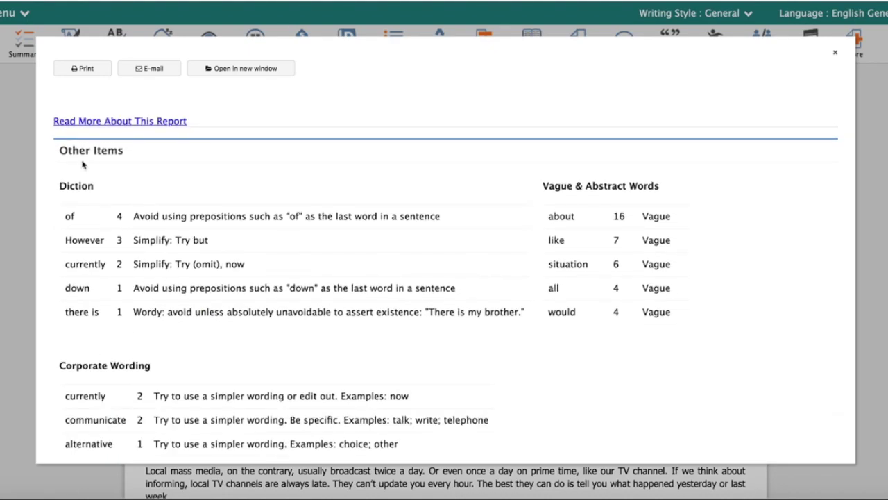
scroll(128, 242, down, 1)
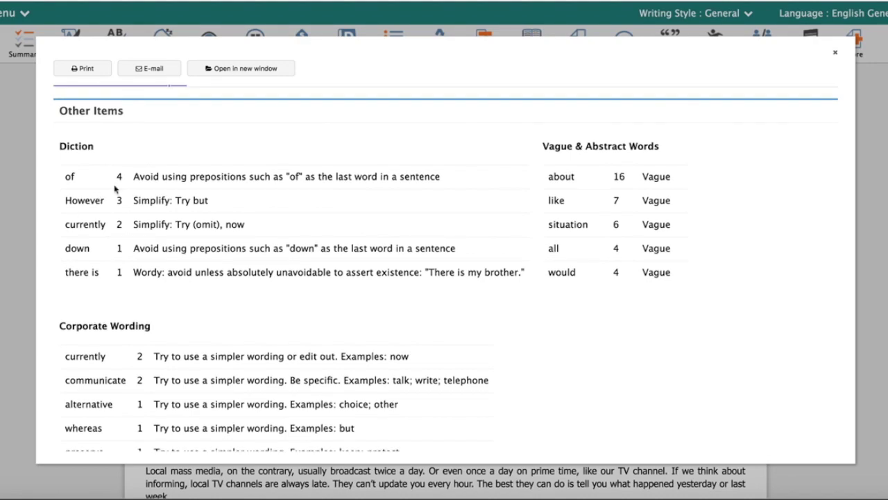
double_click(69, 177)
drag(134, 176, 444, 182)
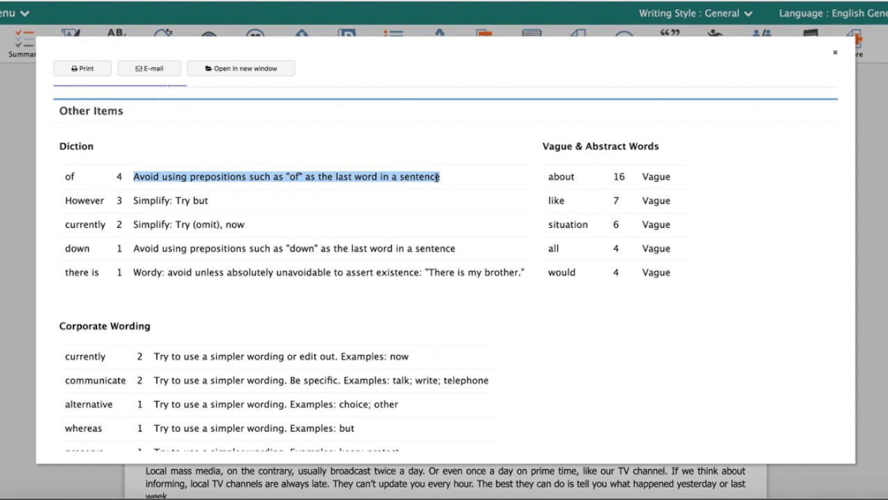
drag(66, 202, 111, 201)
click(113, 202)
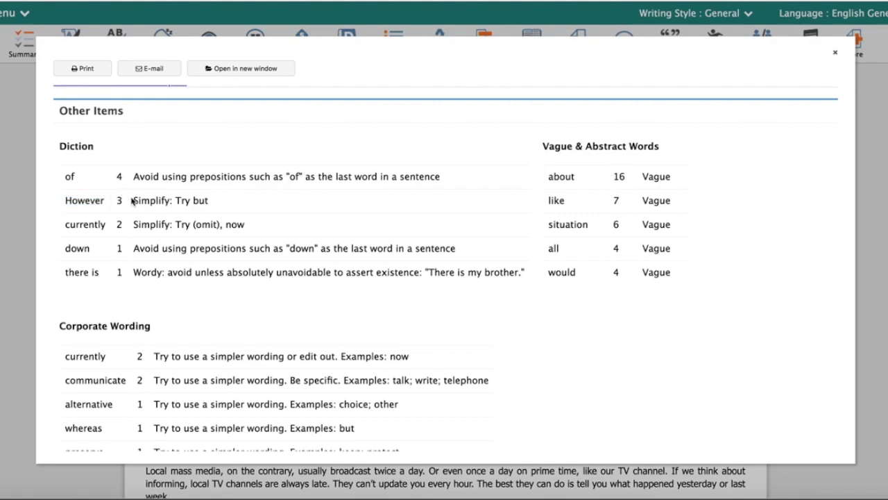
drag(131, 200, 222, 201)
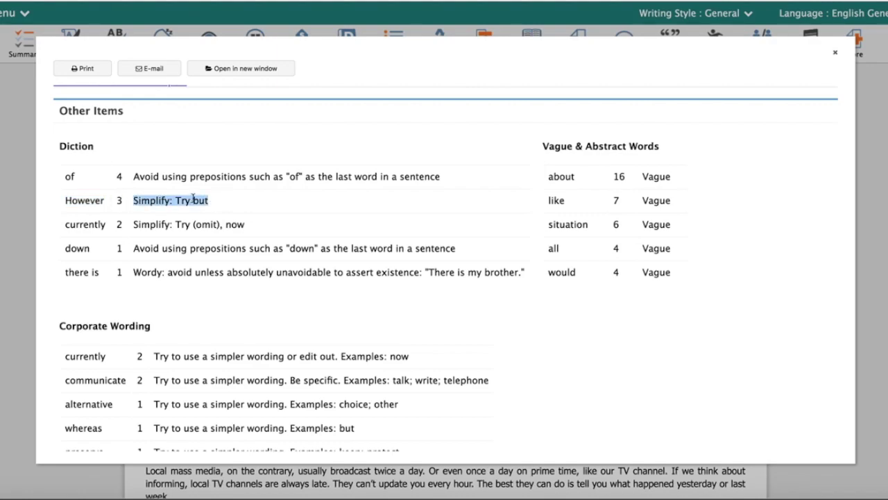
double_click(94, 226)
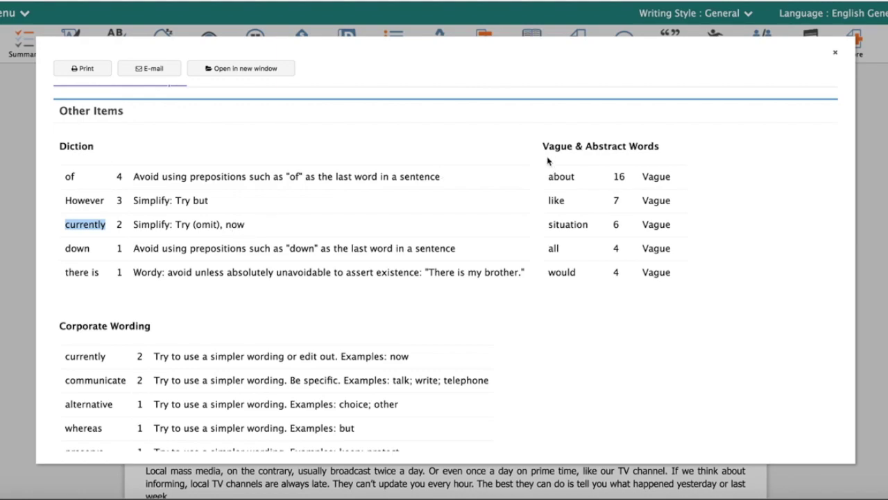
Examine the Vague & Abstract Words list and the Corporate Wording suggestions under Other Items
drag(543, 147, 660, 147)
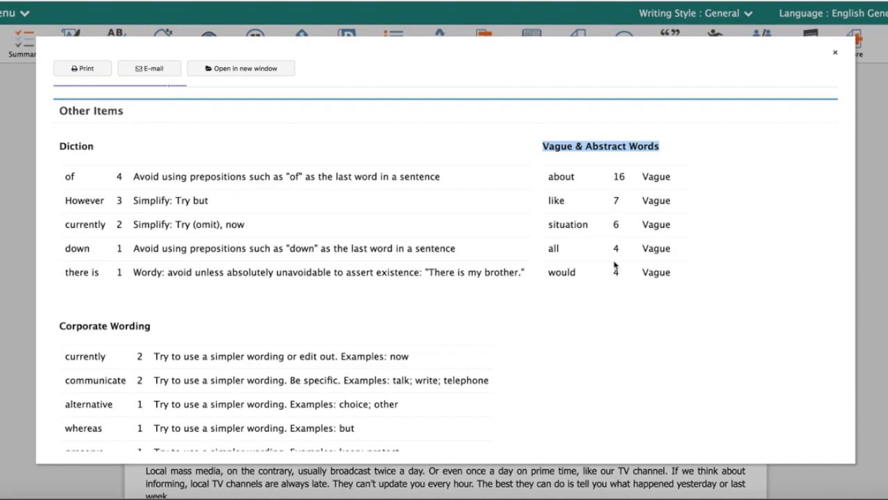
scroll(614, 265, down, 2)
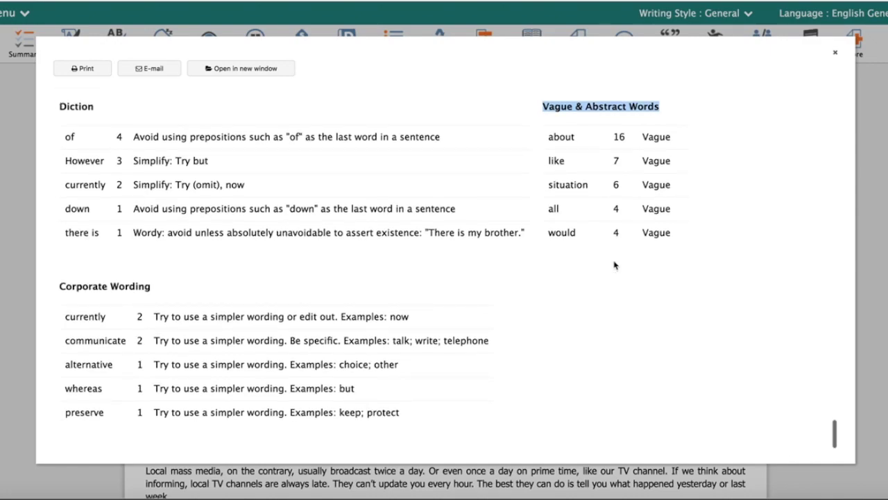
drag(66, 312, 418, 420)
click(361, 397)
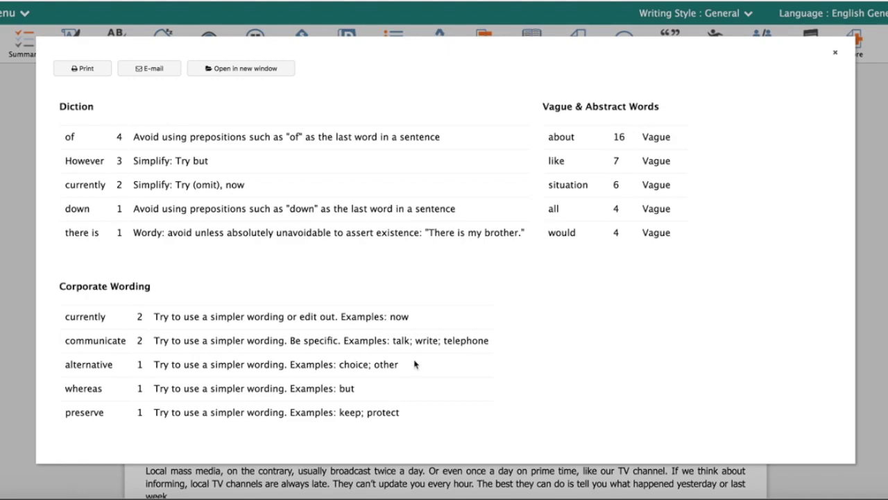
Look over the final report sections again, from Repeated Phrases through Consistency to Other Items
scroll(415, 363, down, 20)
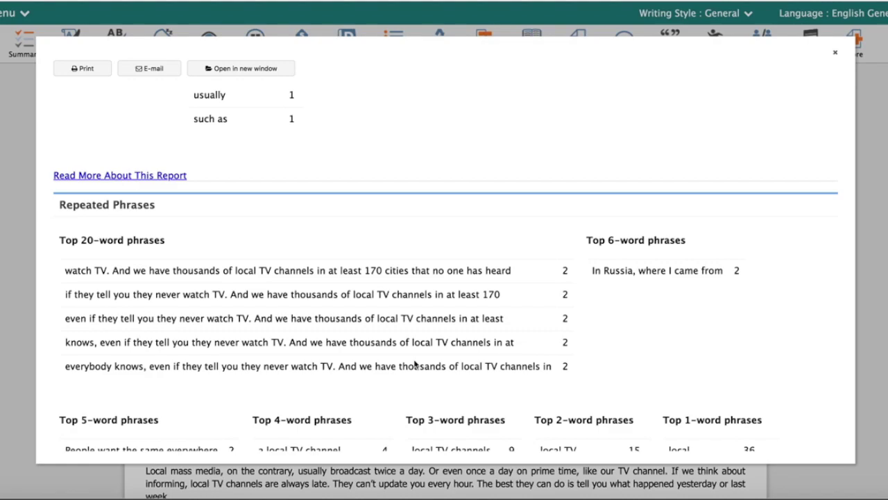
scroll(415, 364, down, 10)
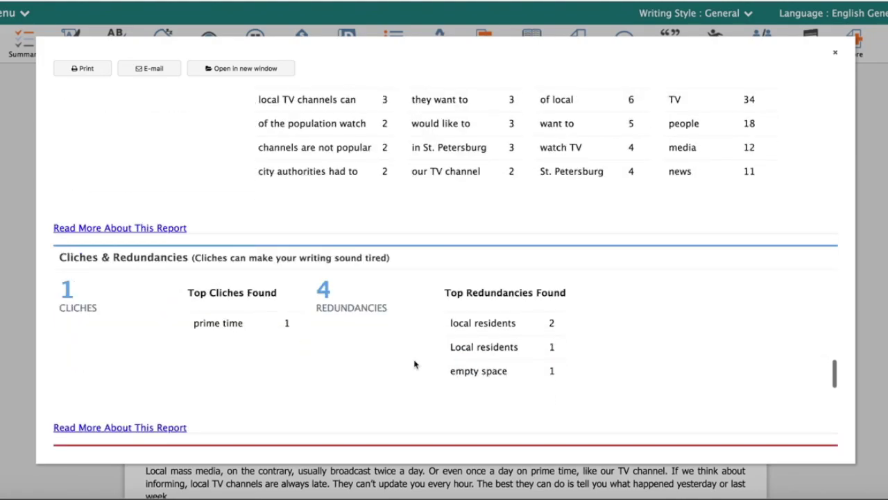
scroll(415, 364, down, 10)
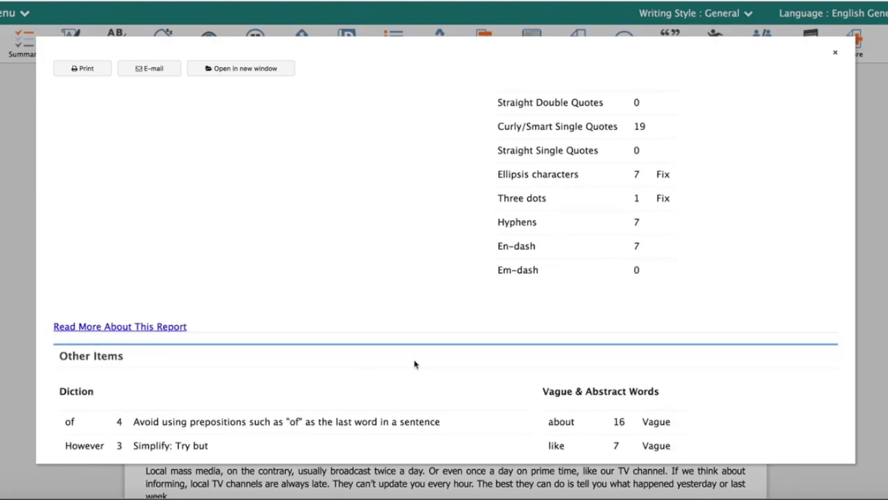
scroll(413, 363, up, 5)
scroll(414, 363, down, 10)
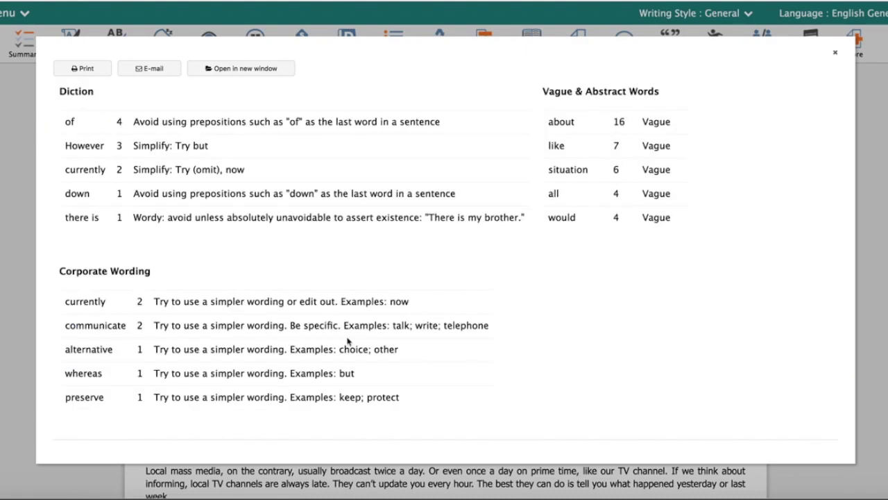
scroll(348, 340, up, 5)
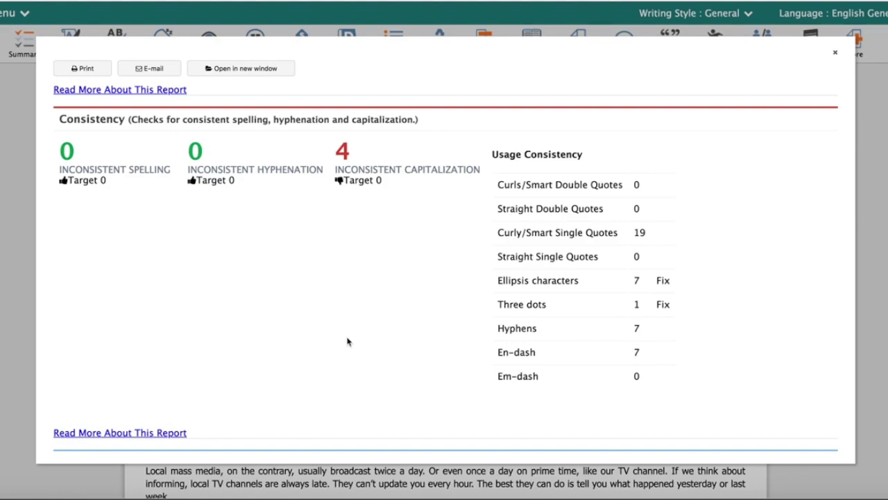
Send the Summary report by e-mail and dismiss the confirmation message
scroll(348, 341, up, 15)
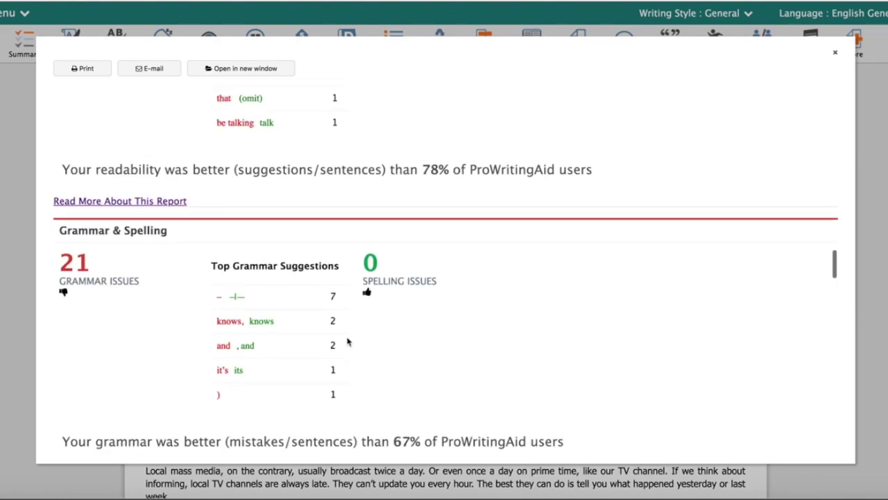
scroll(348, 341, up, 10)
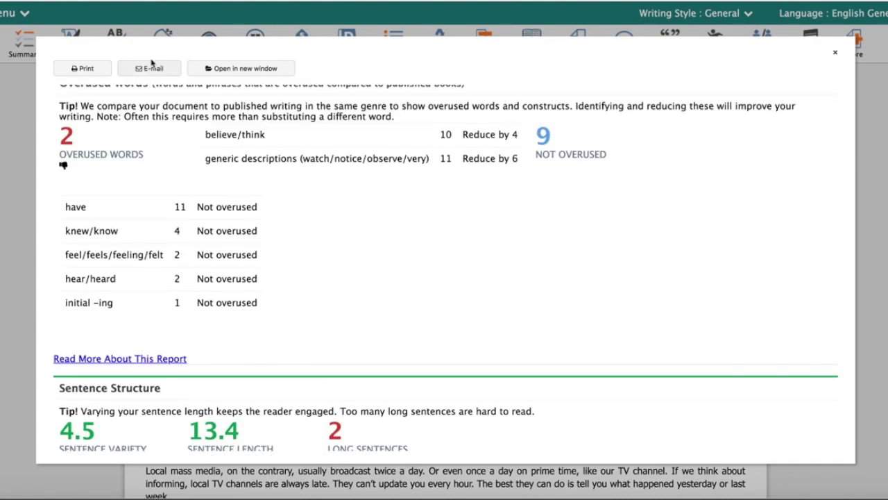
click(154, 70)
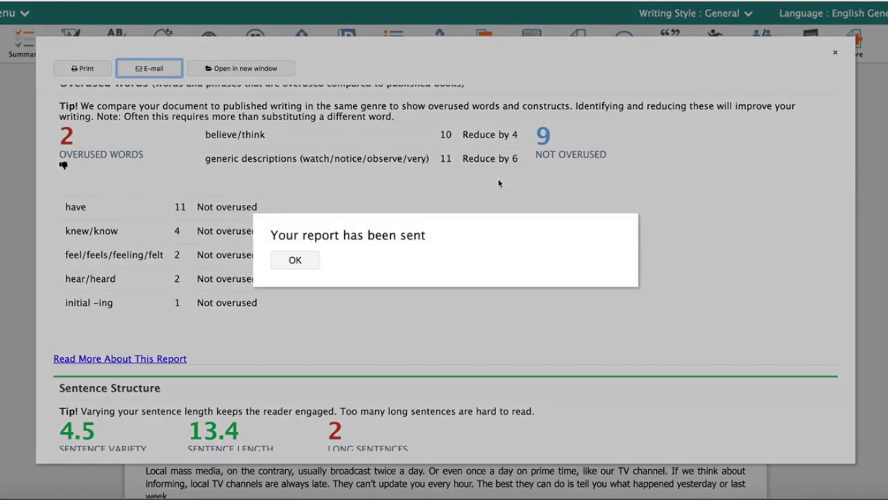
click(286, 262)
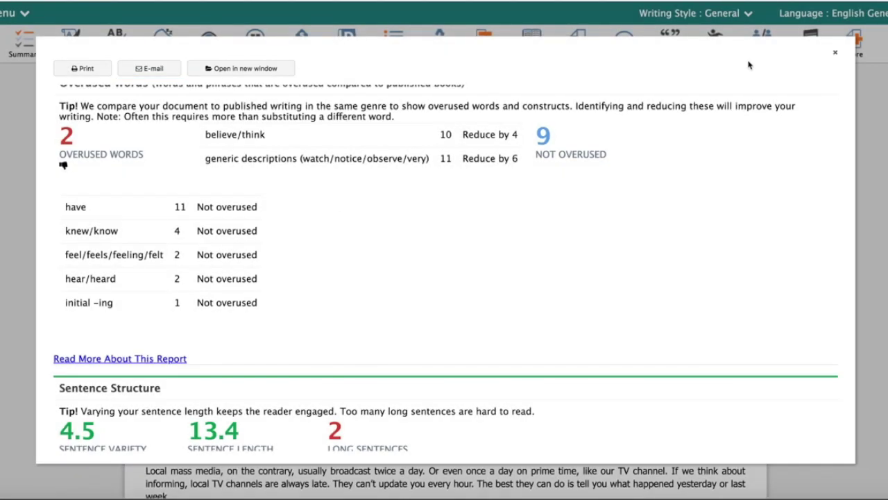
Close the Summary report, run the Style report, and read the passive-verb advice for "are based" and "are mostly produced"
click(835, 55)
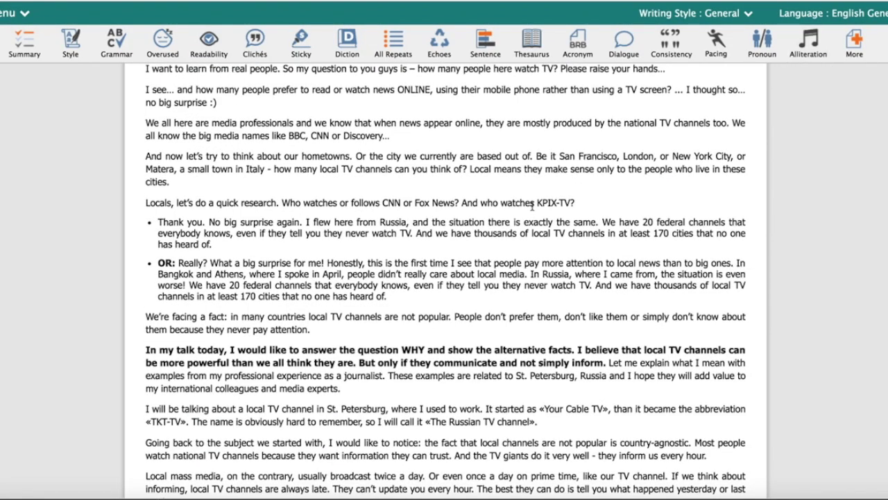
click(24, 42)
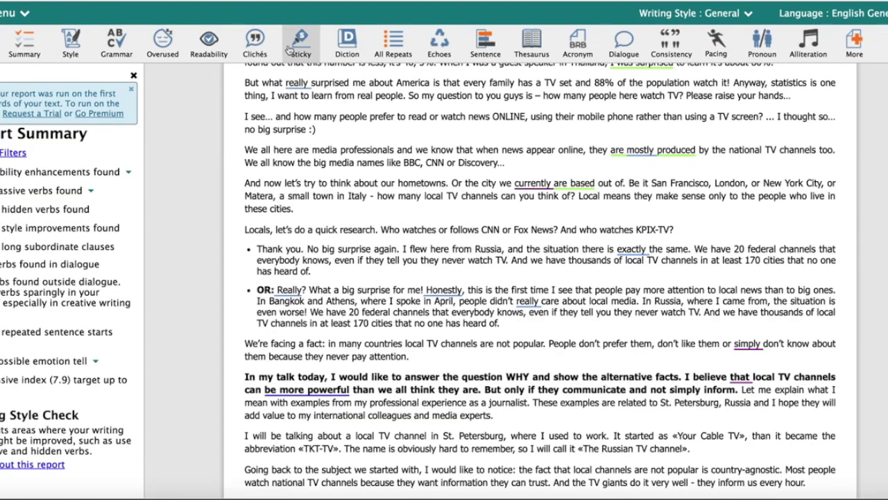
mouse_move(49, 178)
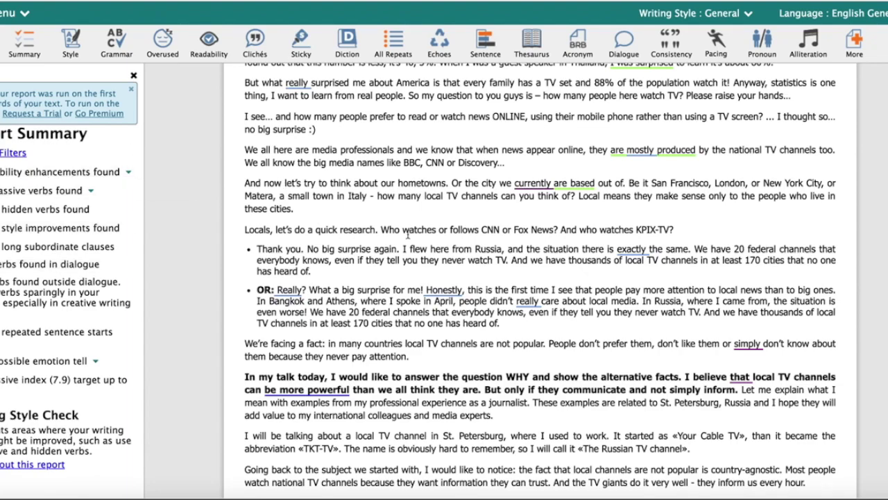
scroll(411, 254, down, 3)
scroll(412, 254, up, 4)
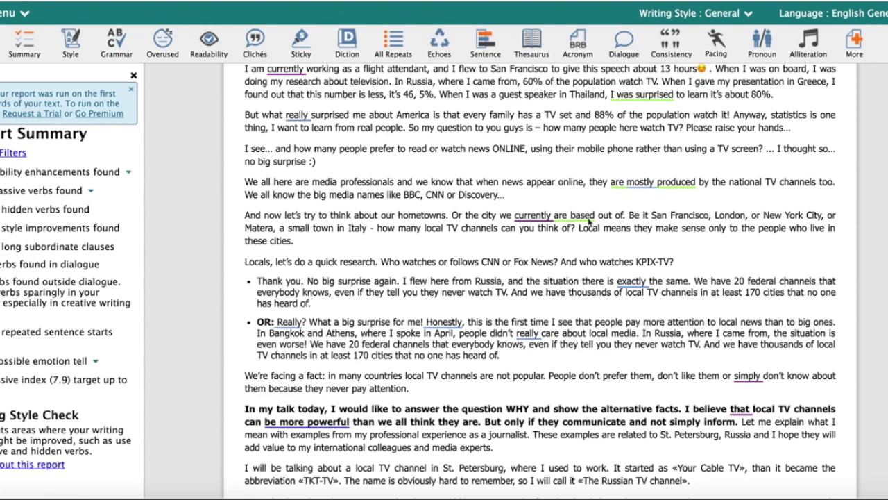
mouse_move(586, 219)
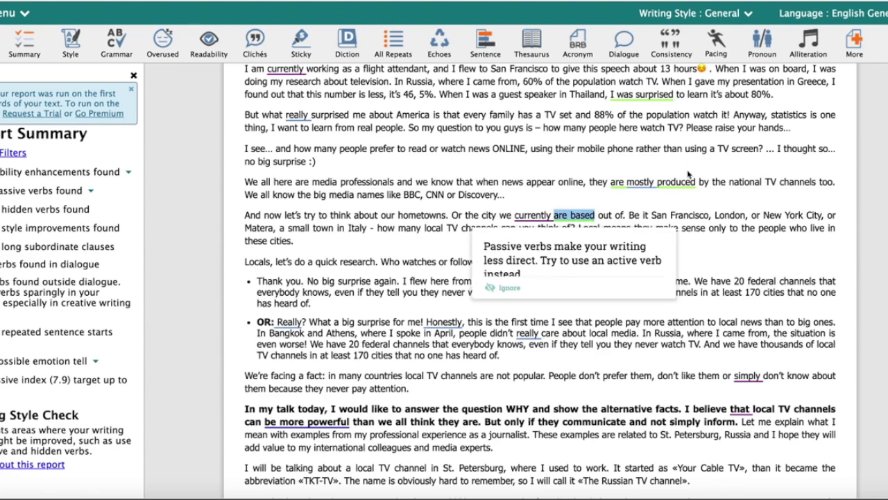
mouse_move(686, 184)
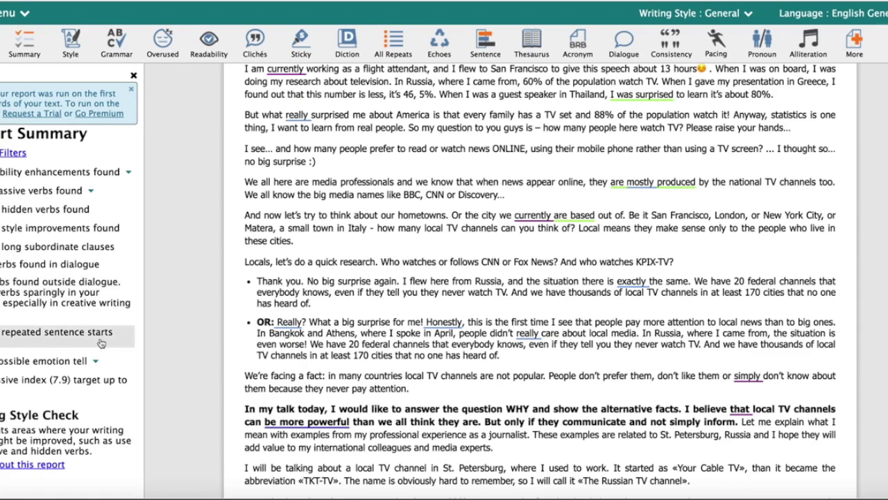
Expand the possible emotion tell entry, locate "be more powerful" in the speech, and hide its highlighting
mouse_move(94, 367)
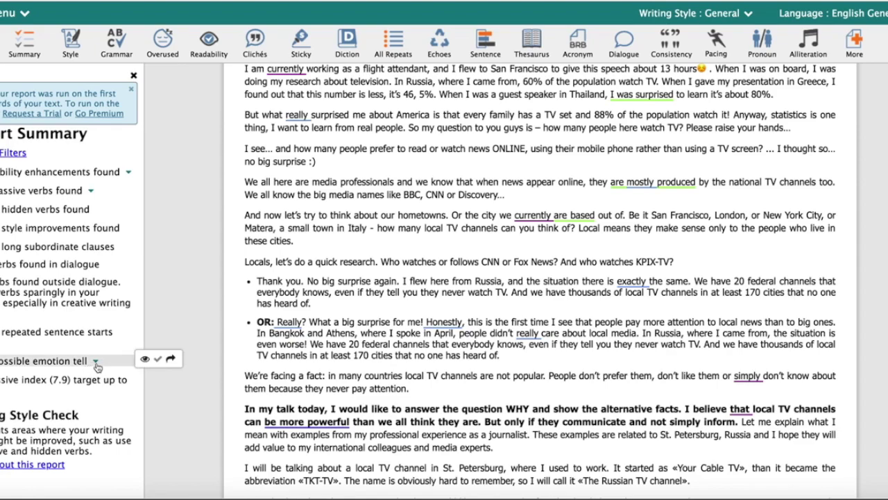
click(95, 365)
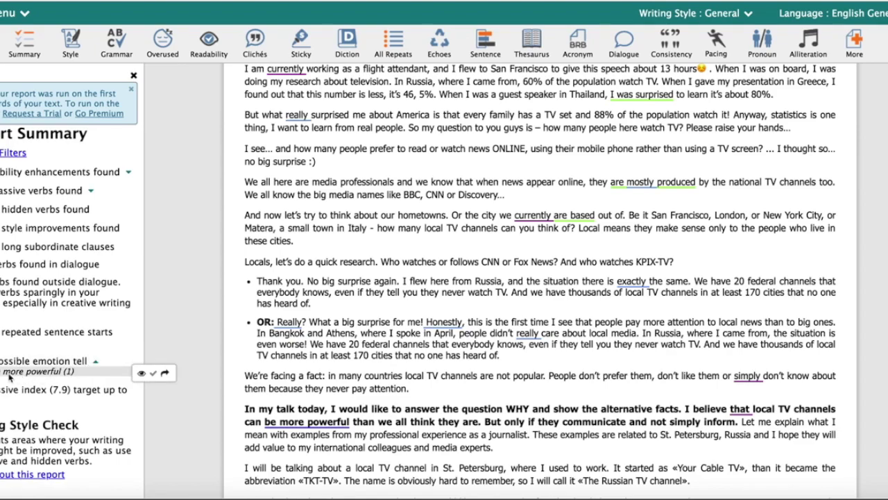
click(164, 373)
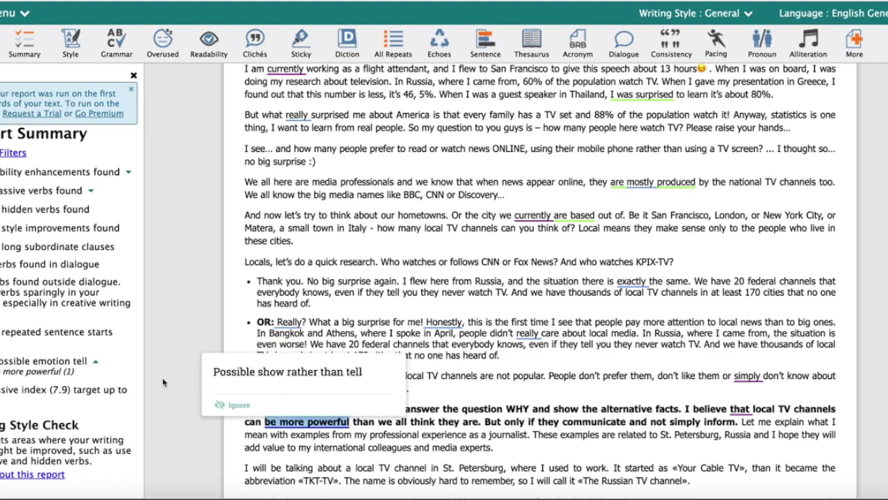
click(143, 375)
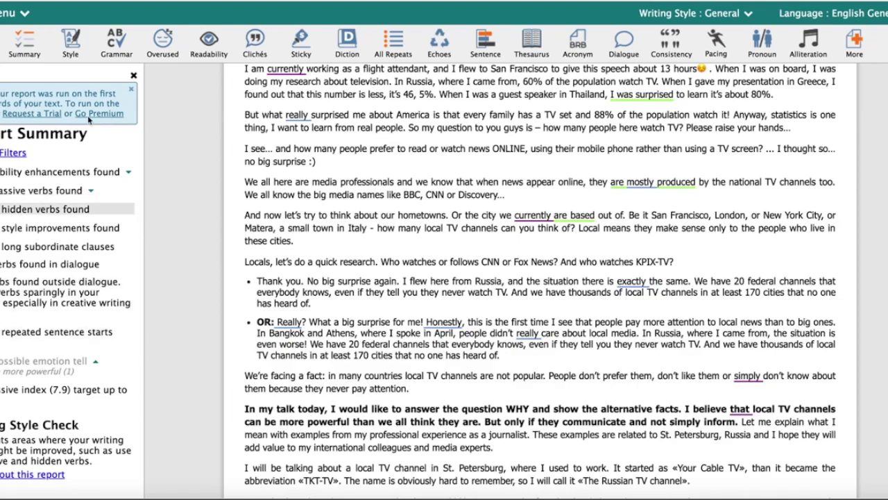
Run the Grammar report and read the suggestion for the comma after "knows" in both bullet paragraphs
click(116, 43)
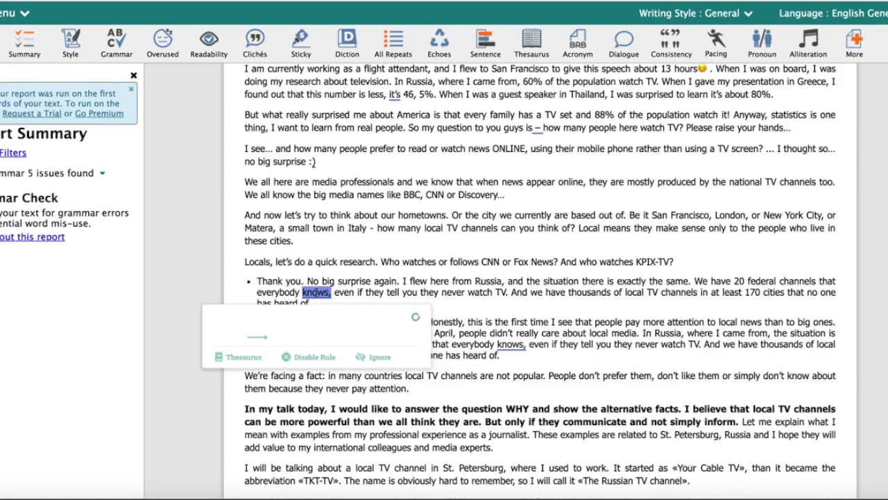
mouse_move(507, 348)
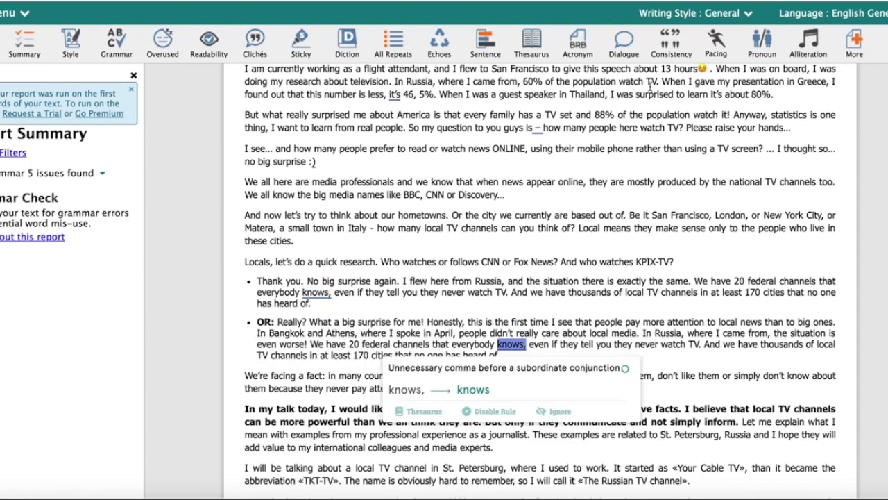
scroll(427, 258, down, 5)
Check the speech with the Clichés report, and run the Overused report and expand its knew/know entry
click(255, 41)
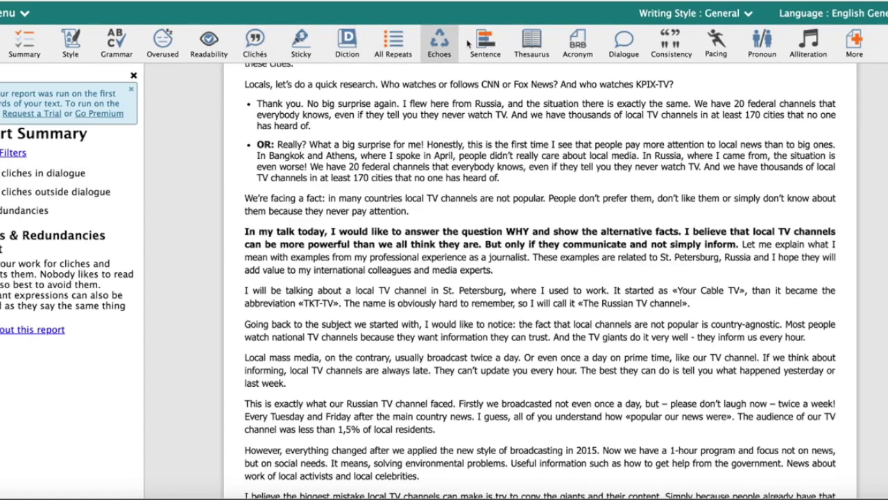
scroll(500, 305, down, 5)
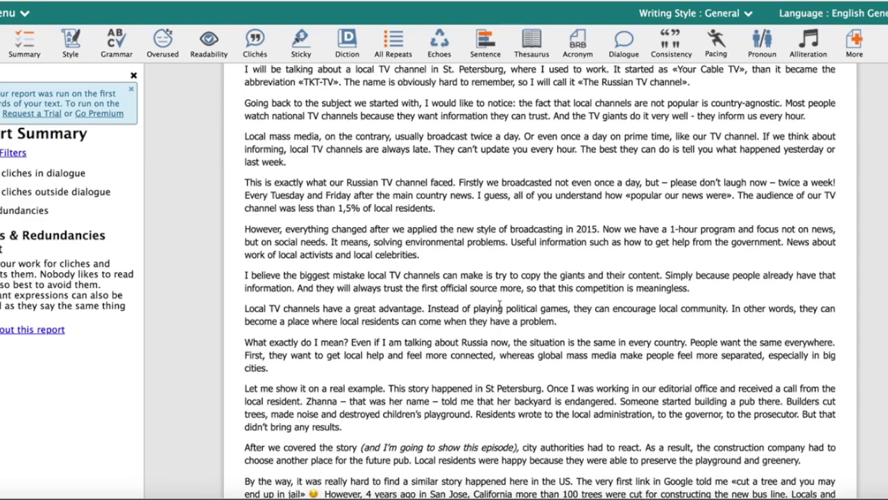
scroll(500, 309, up, 5)
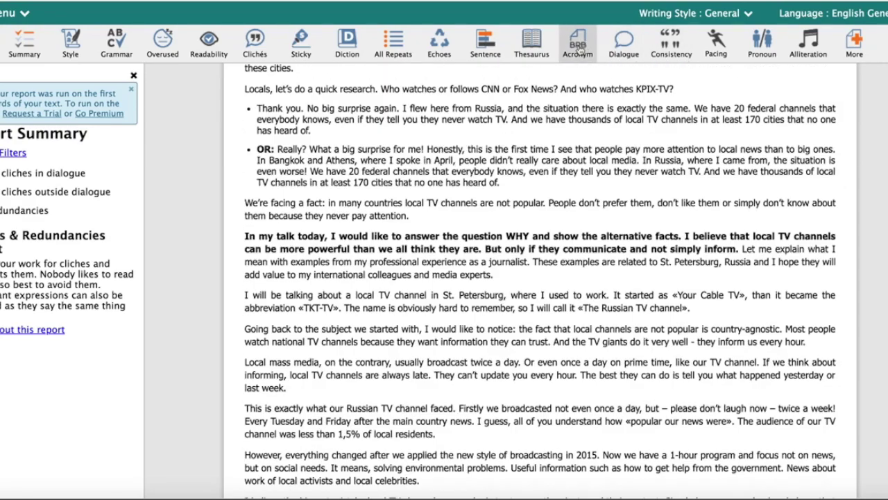
click(163, 41)
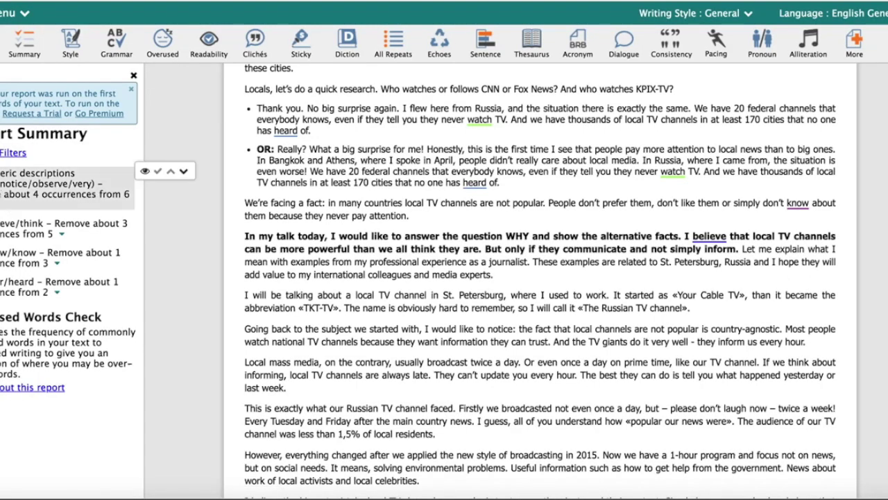
click(57, 265)
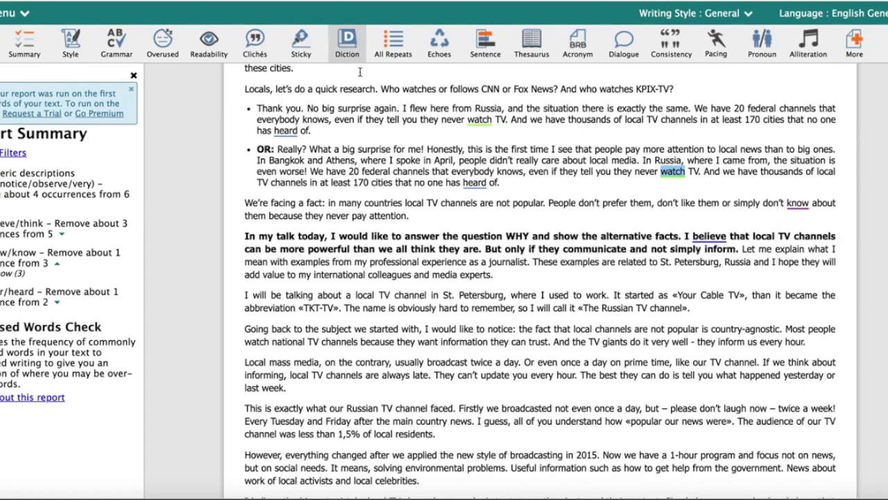
Run the Diction report, expand Vague & Abstract Words, and check the flagged words "really", "about", "would" and "like" in the text
click(347, 42)
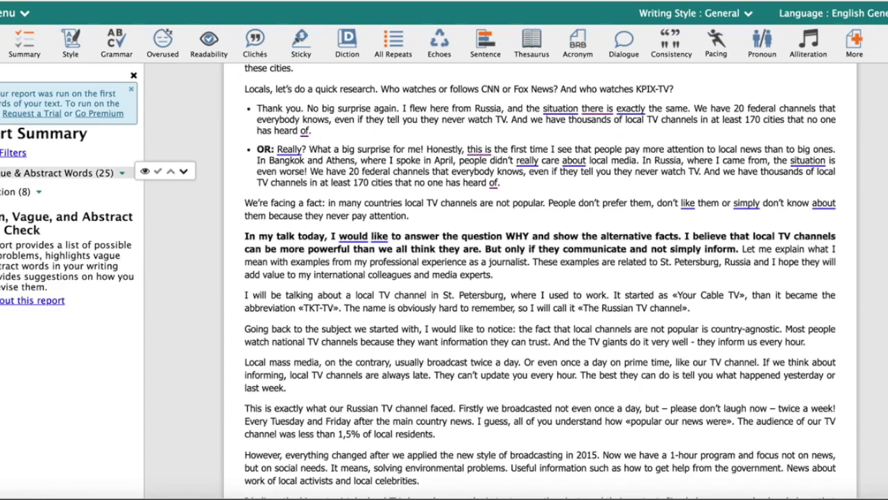
click(109, 177)
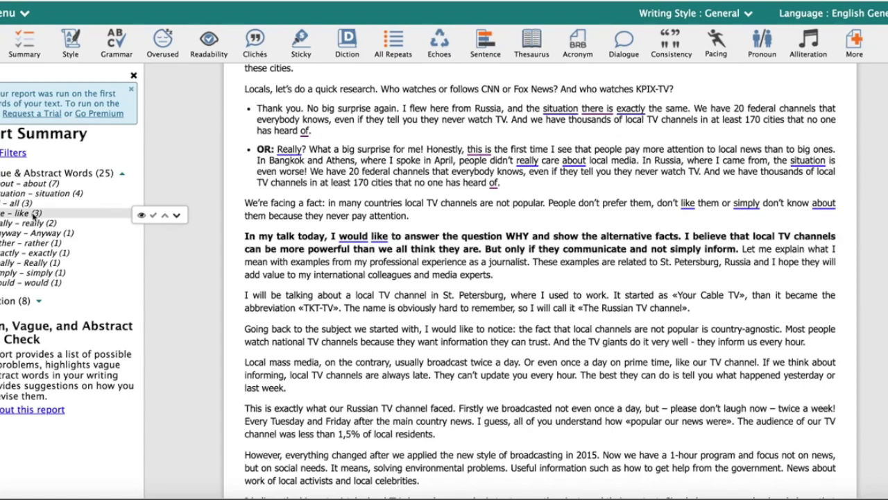
click(528, 157)
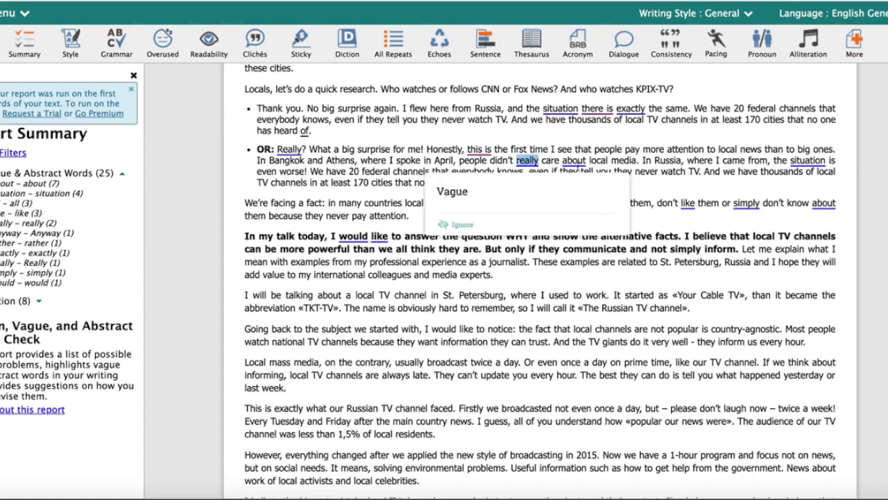
click(576, 160)
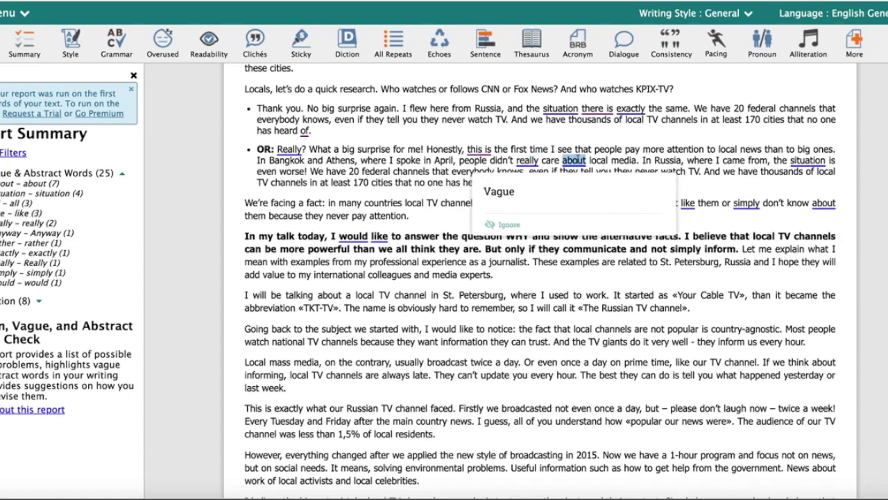
click(354, 237)
click(379, 237)
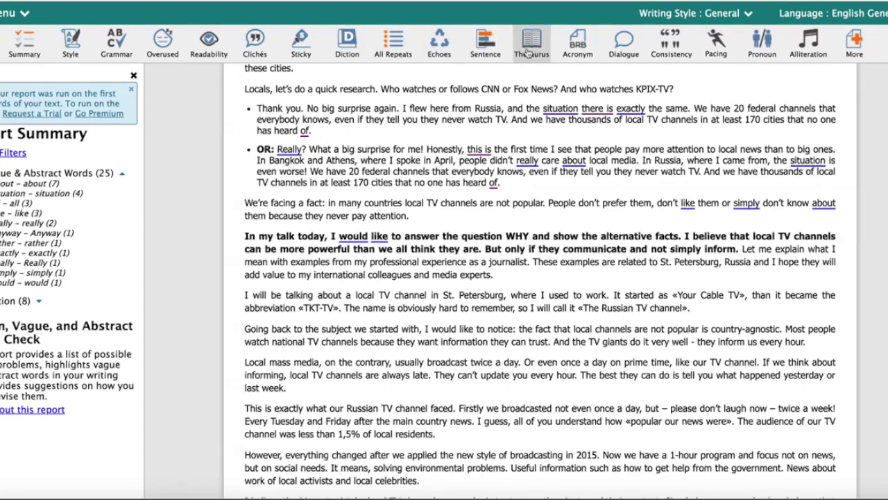
Reopen the Summary report and skim it from Document Scores through Sentence Structure
click(24, 42)
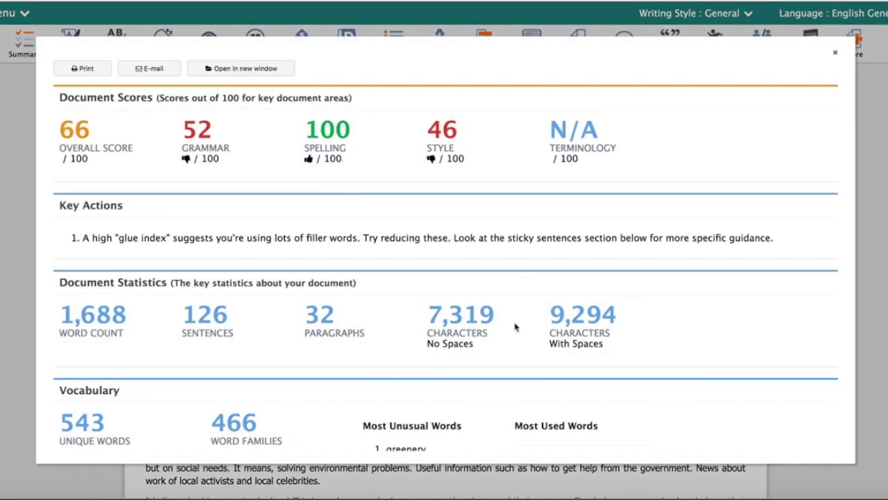
scroll(516, 324, down, 10)
scroll(515, 326, down, 10)
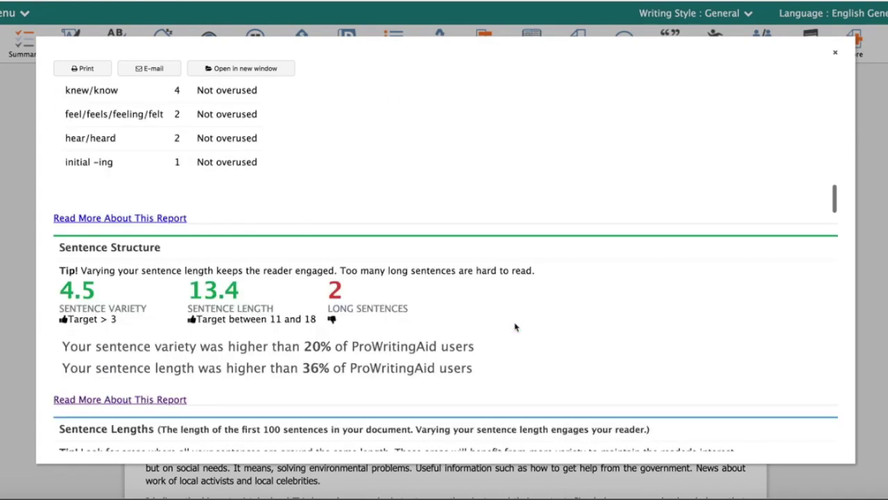
scroll(516, 326, up, 20)
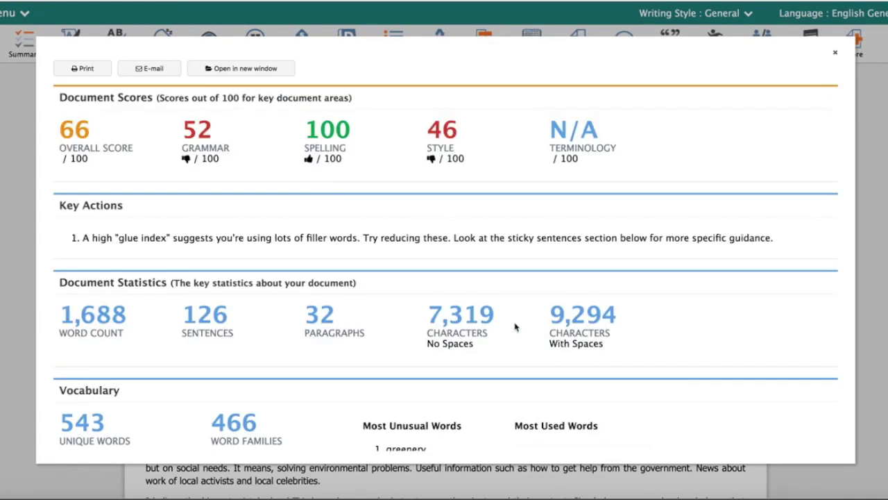